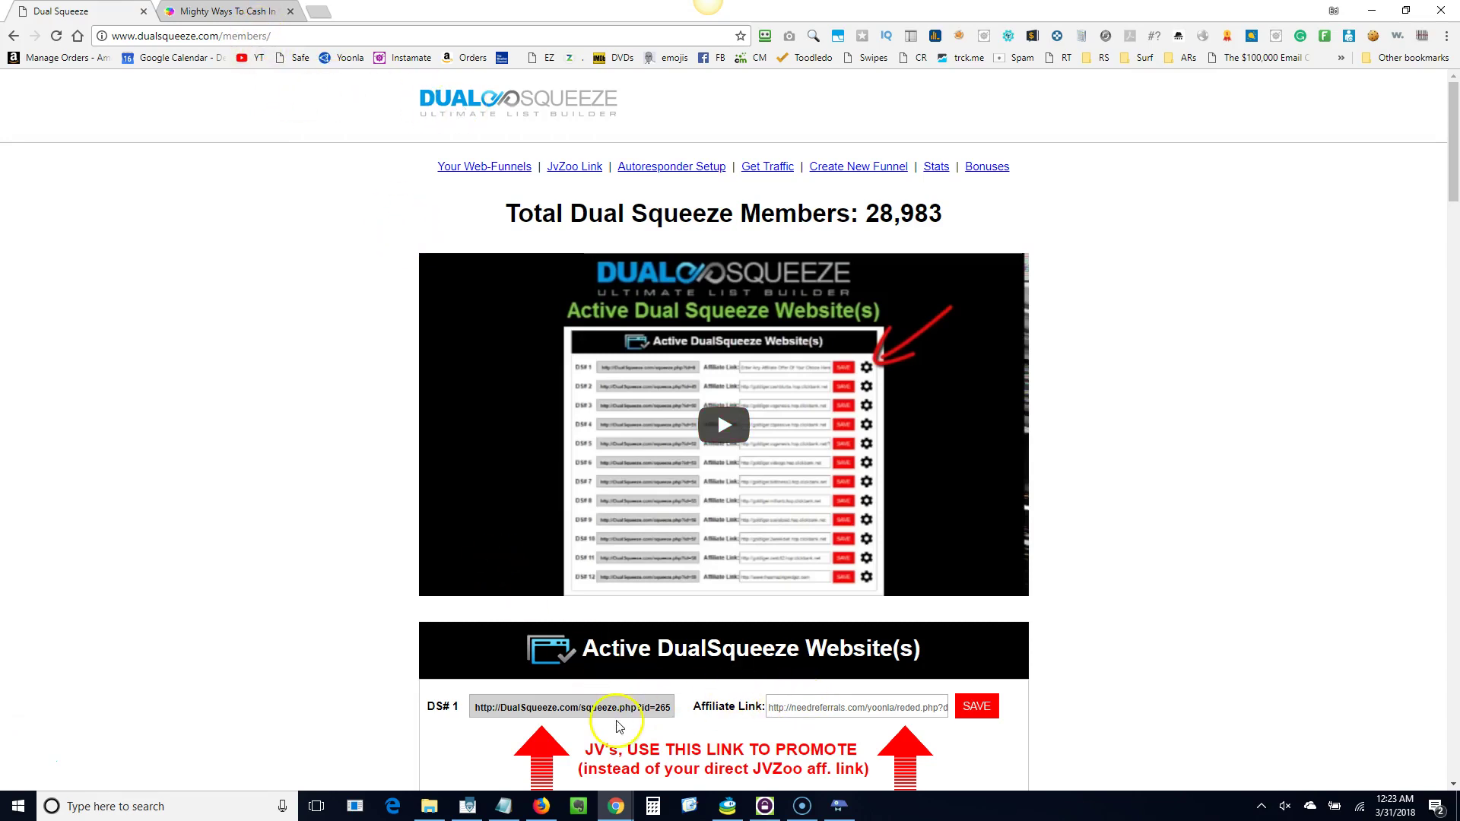
Copy the DS# 1 squeeze page link, paste it into a new browser tab, and return to the members page.
click(592, 706)
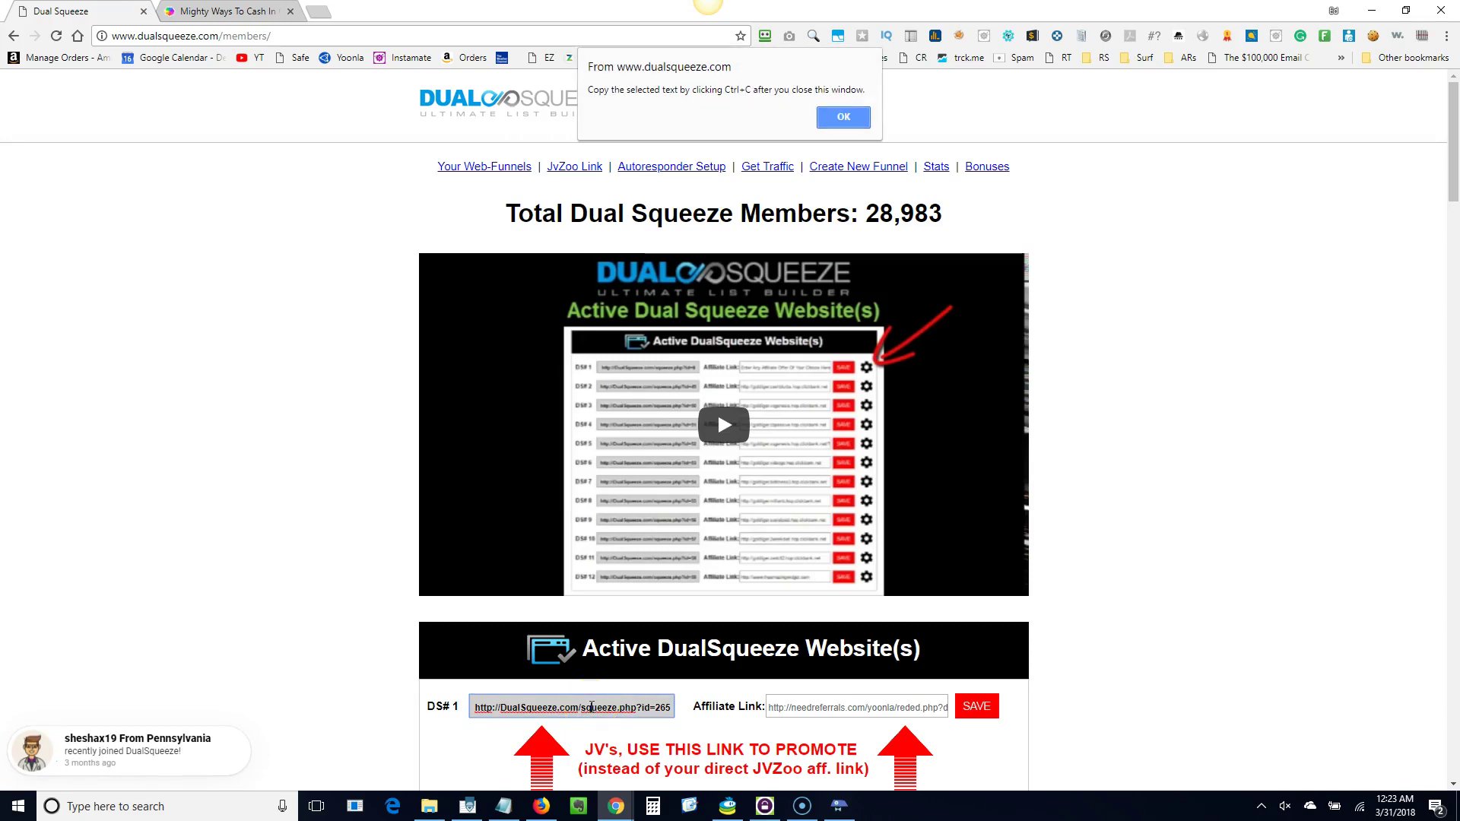
click(477, 708)
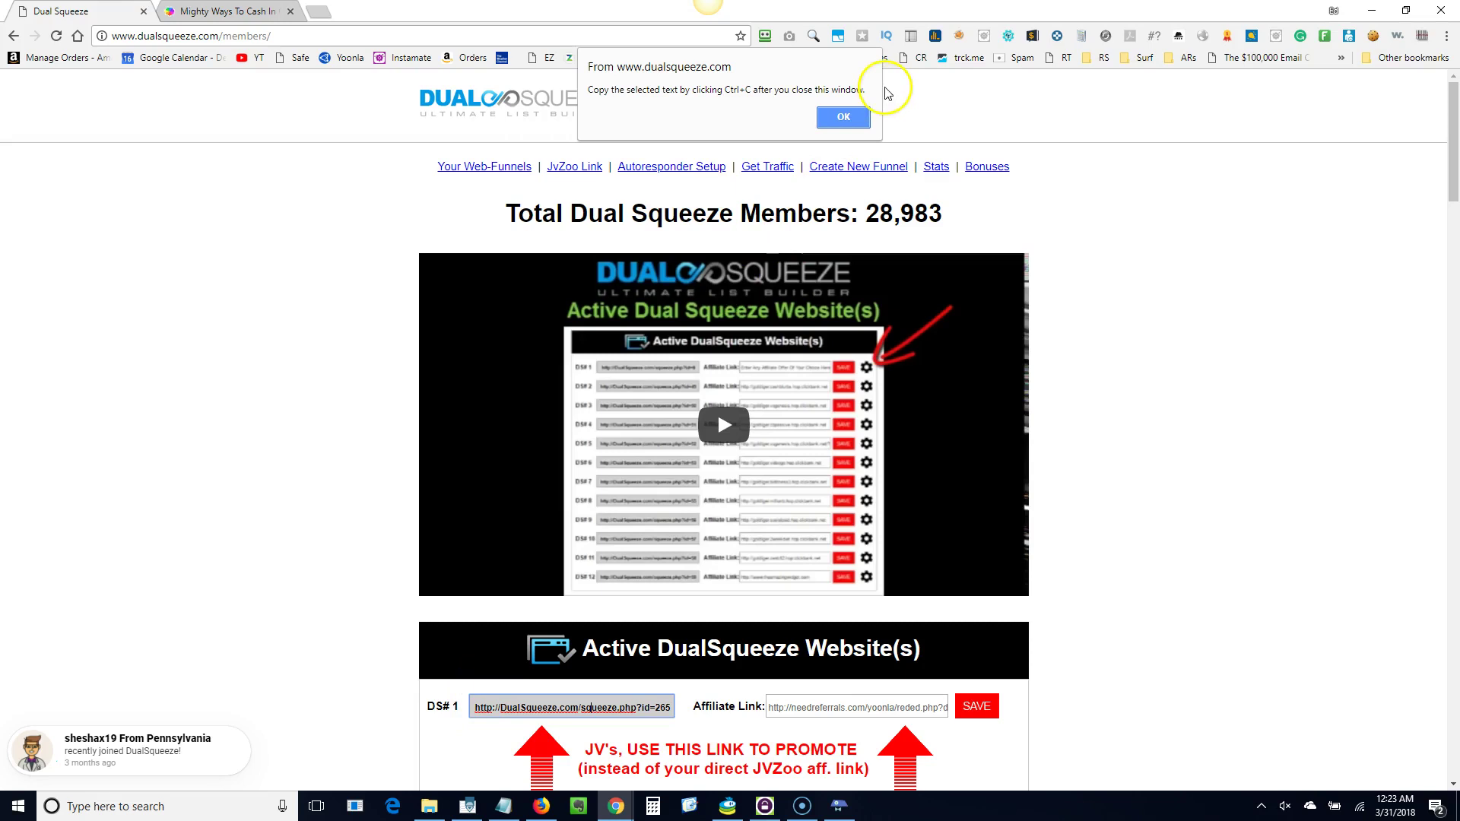
click(844, 118)
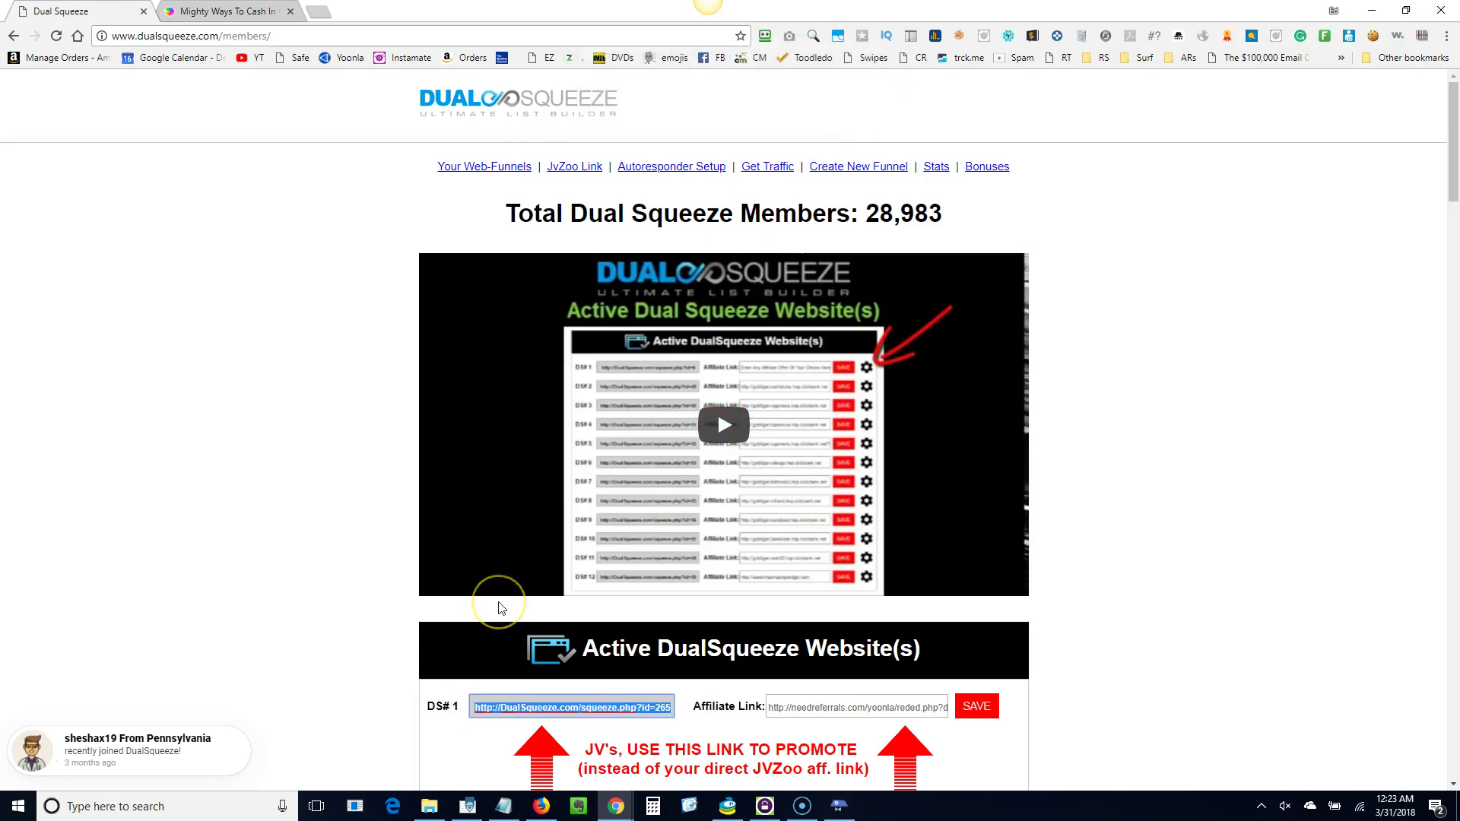
click(318, 9)
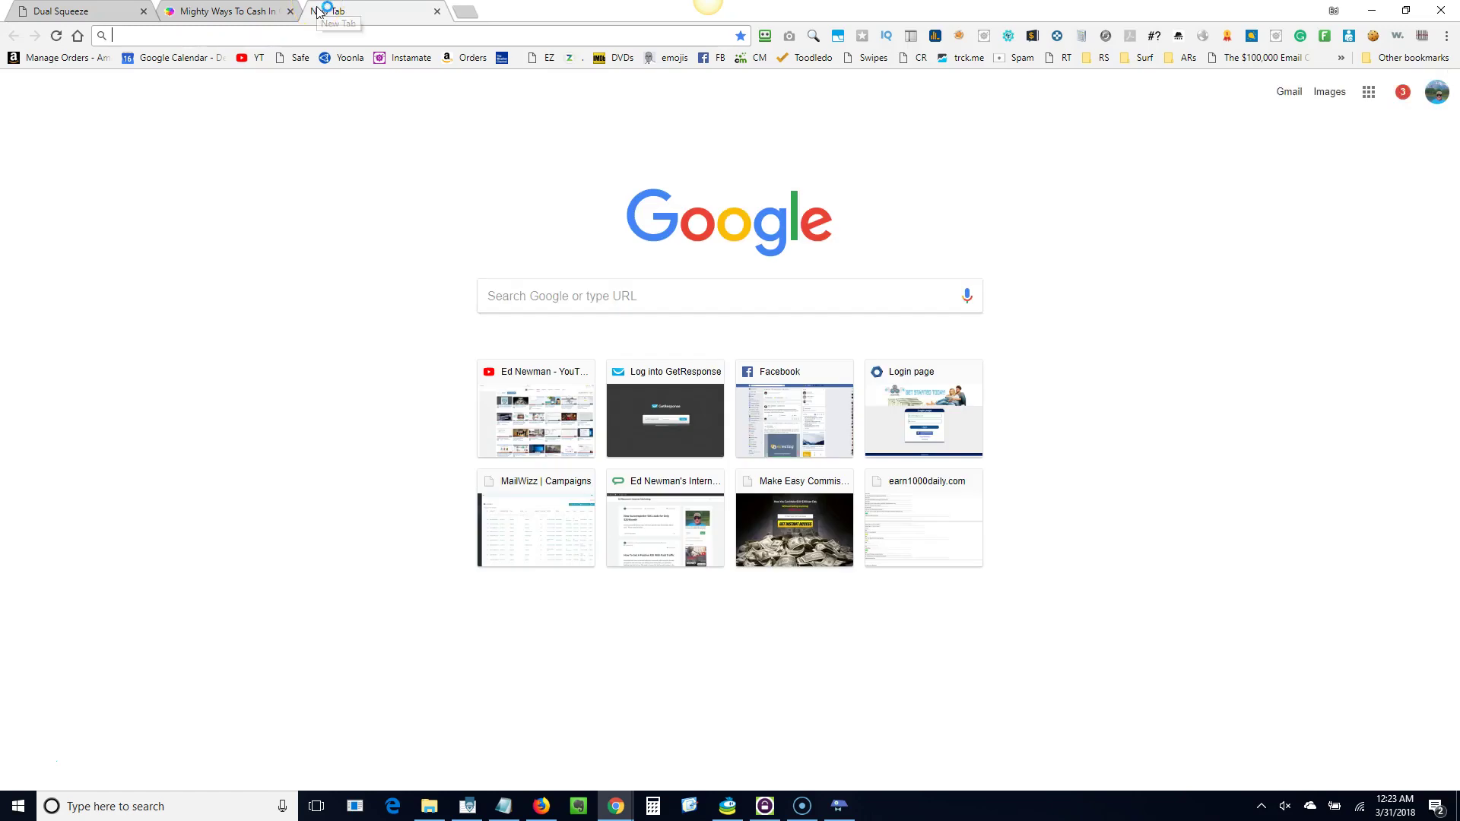
key(ctrl+v)
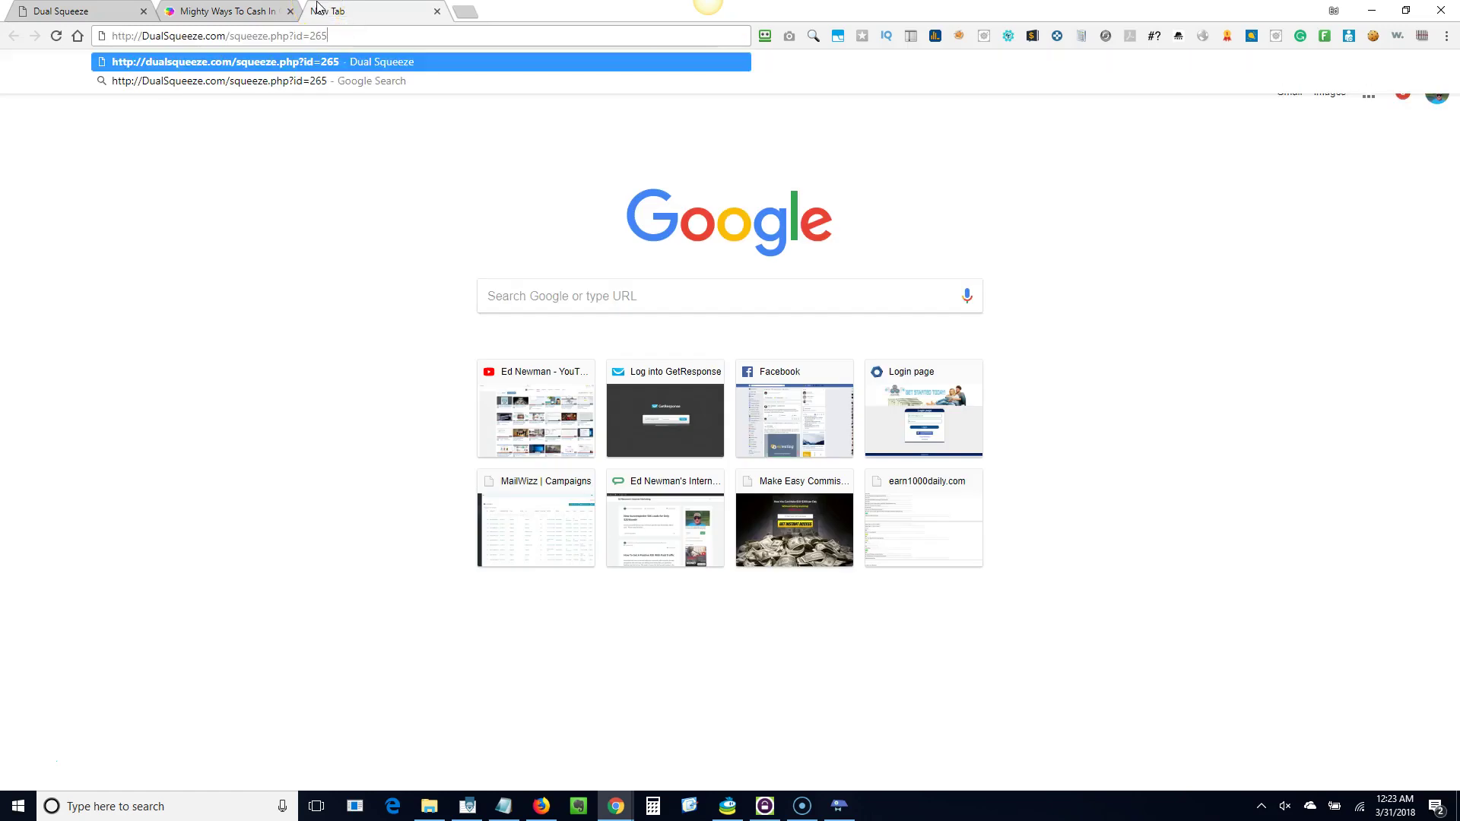
click(76, 11)
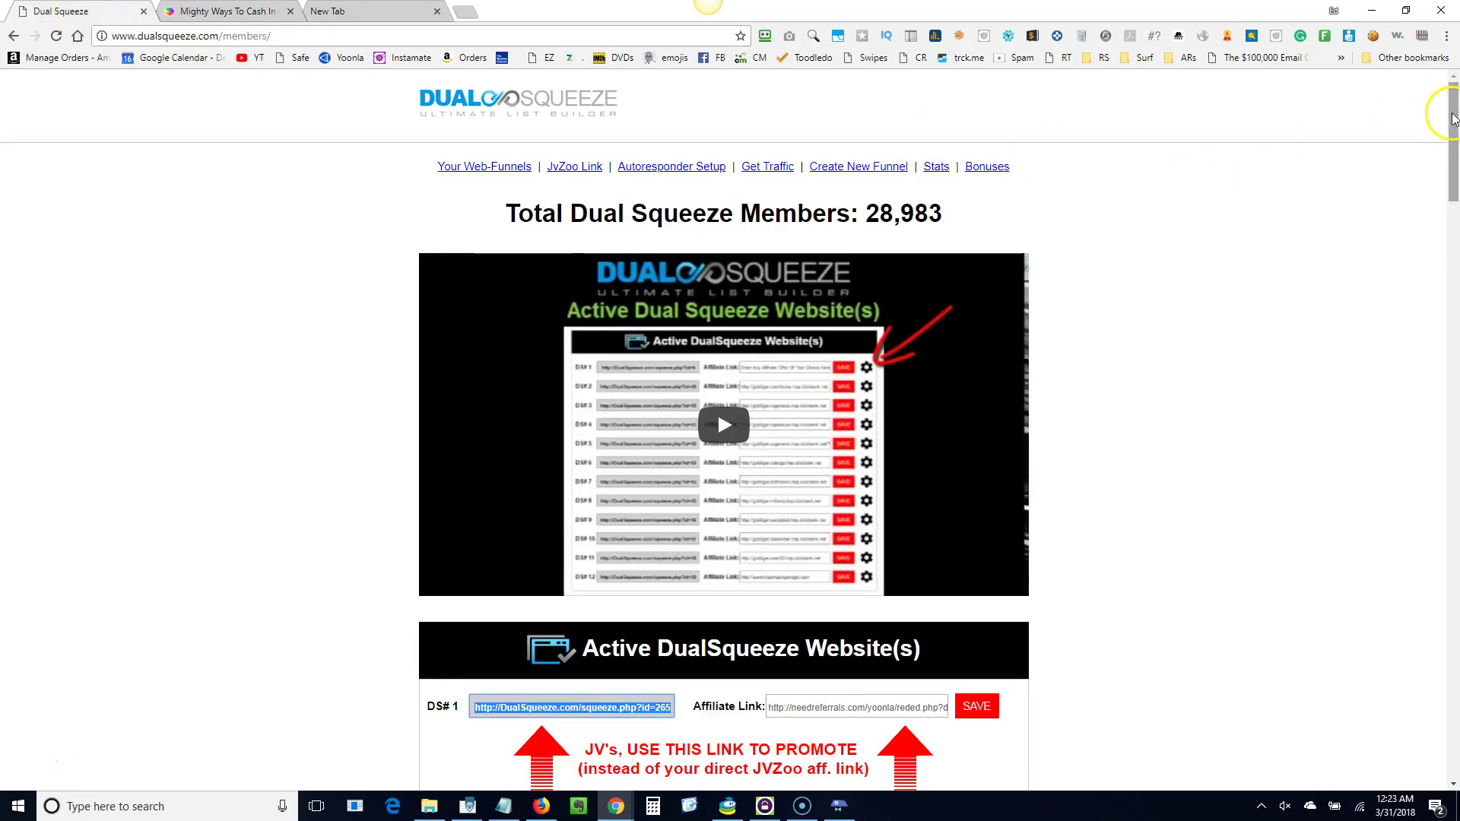
Scroll the members page past the performance stats down to the footer.
drag(1453, 118, 1454, 682)
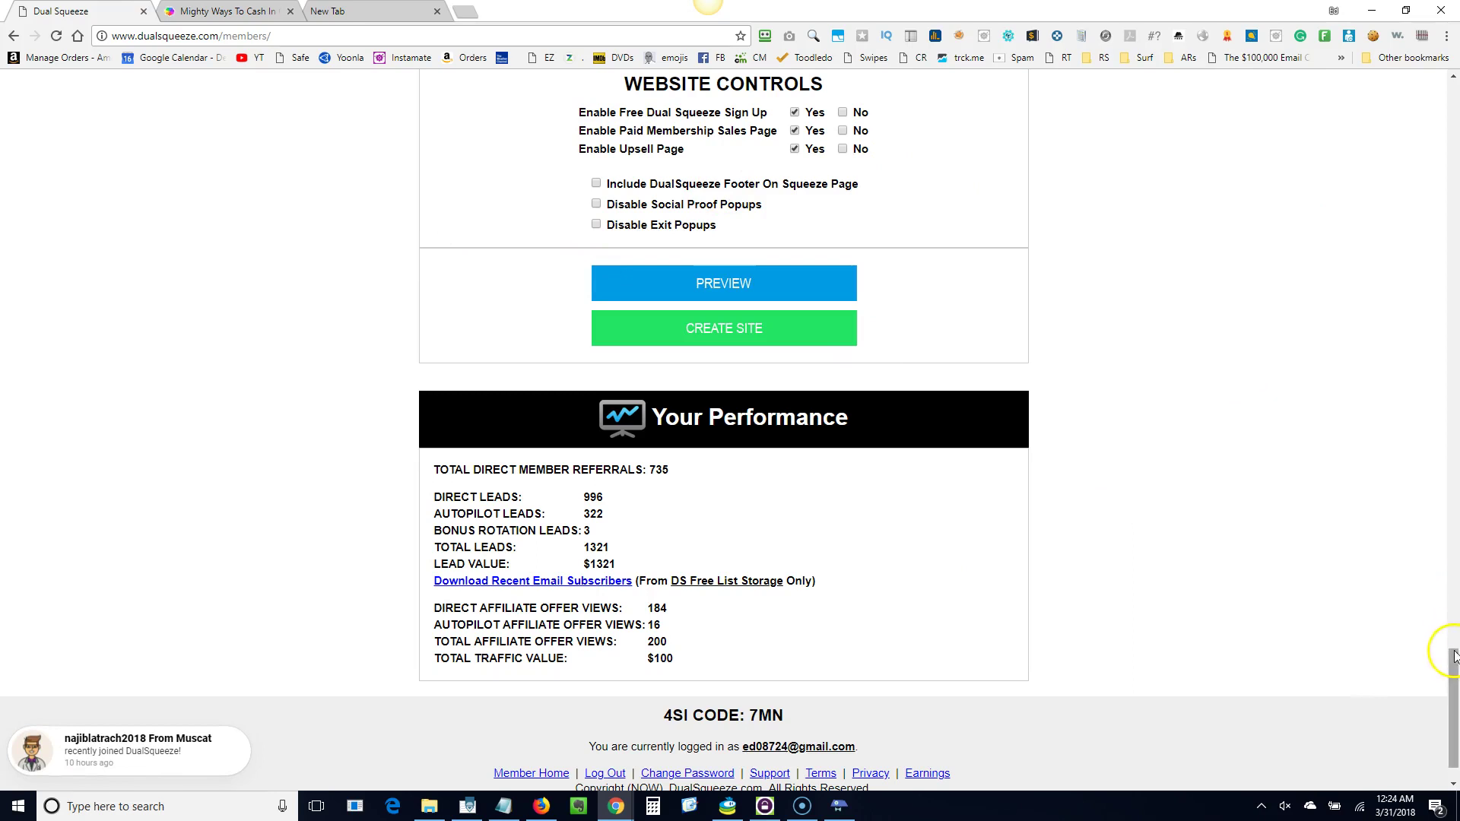
drag(1454, 656, 1454, 684)
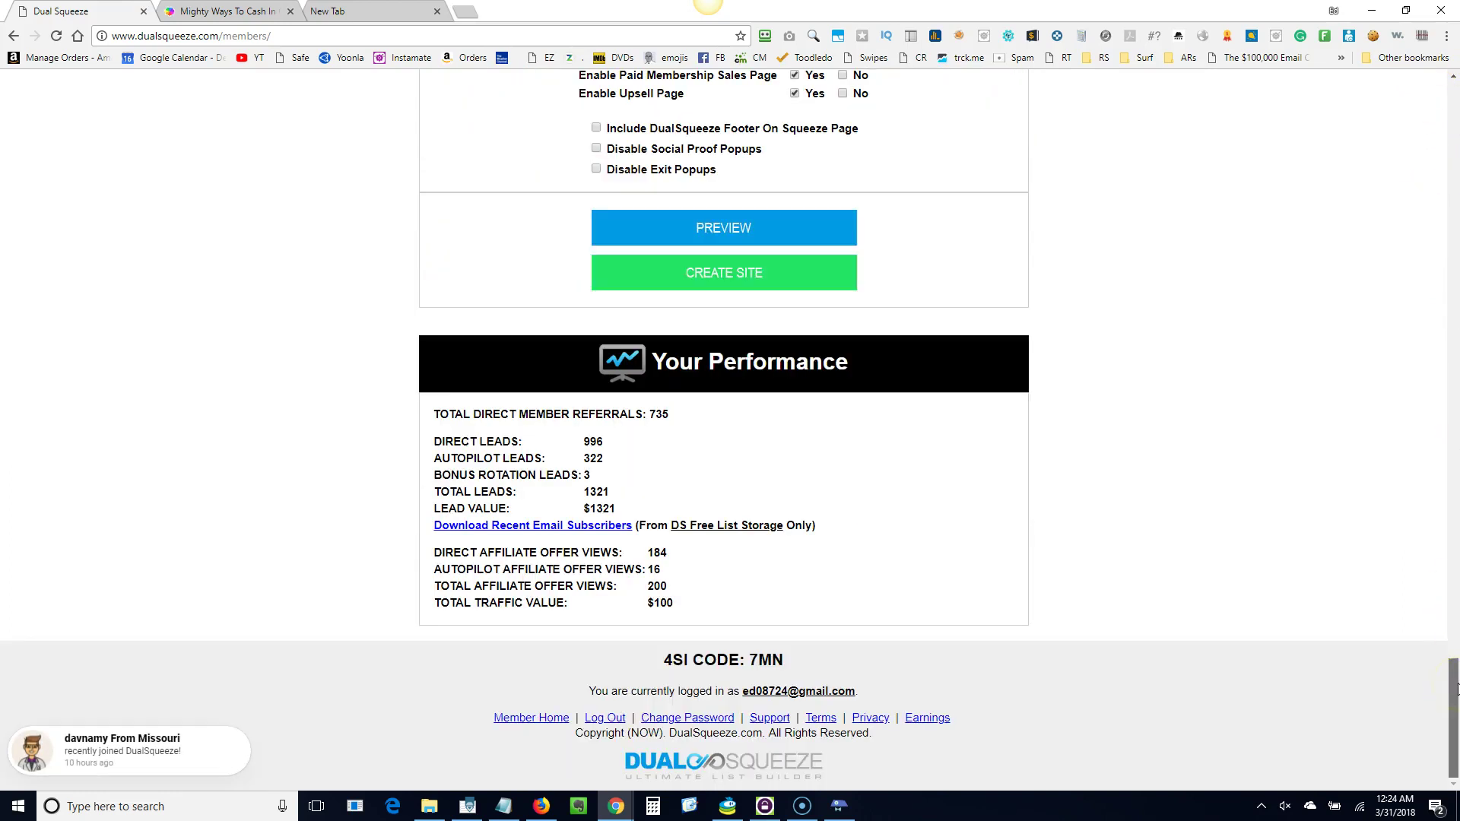
Log out, close the DualSqueeze tab, and switch to the squeeze link tab.
click(603, 718)
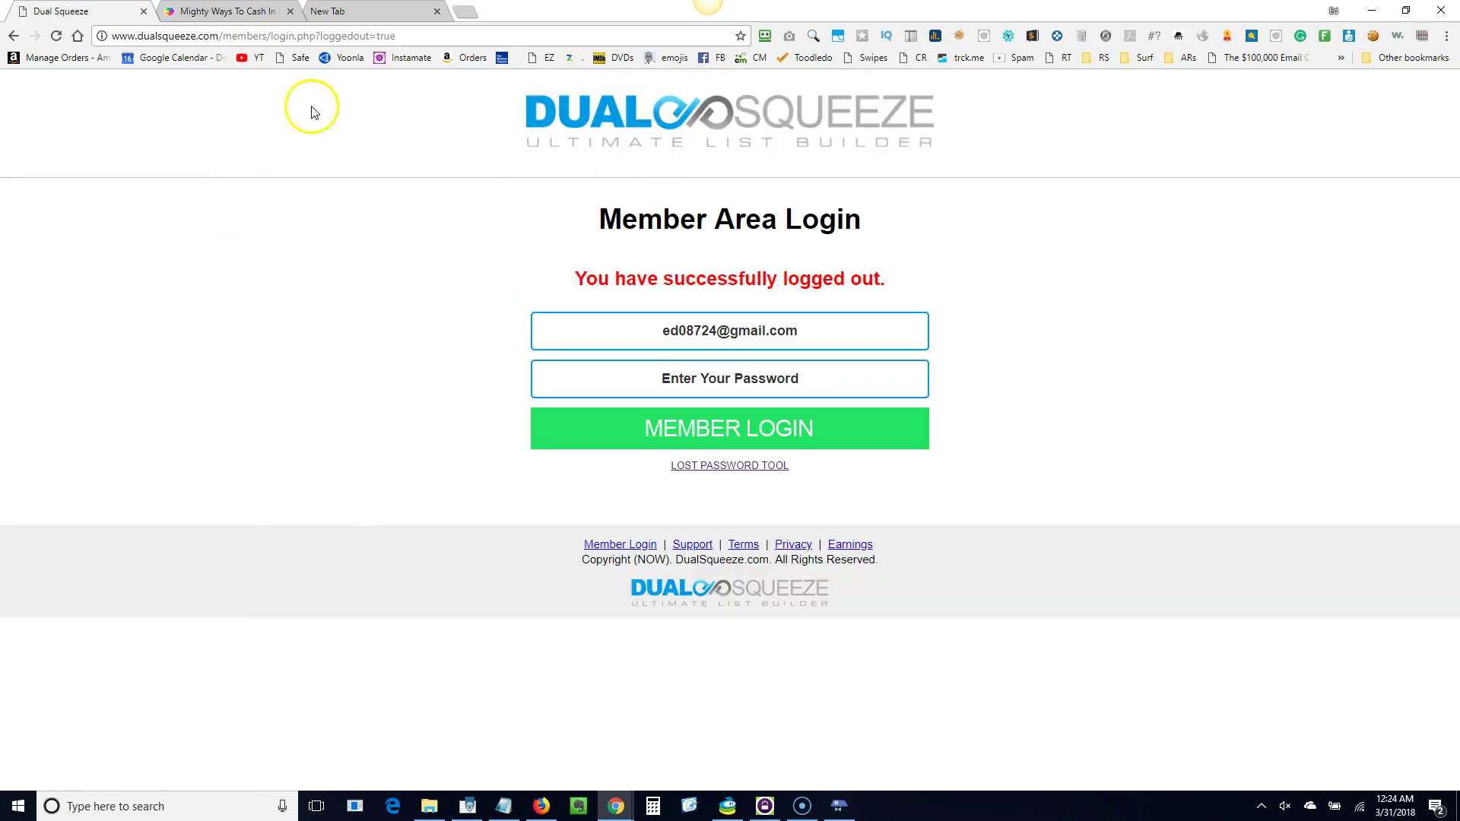
click(145, 14)
click(222, 12)
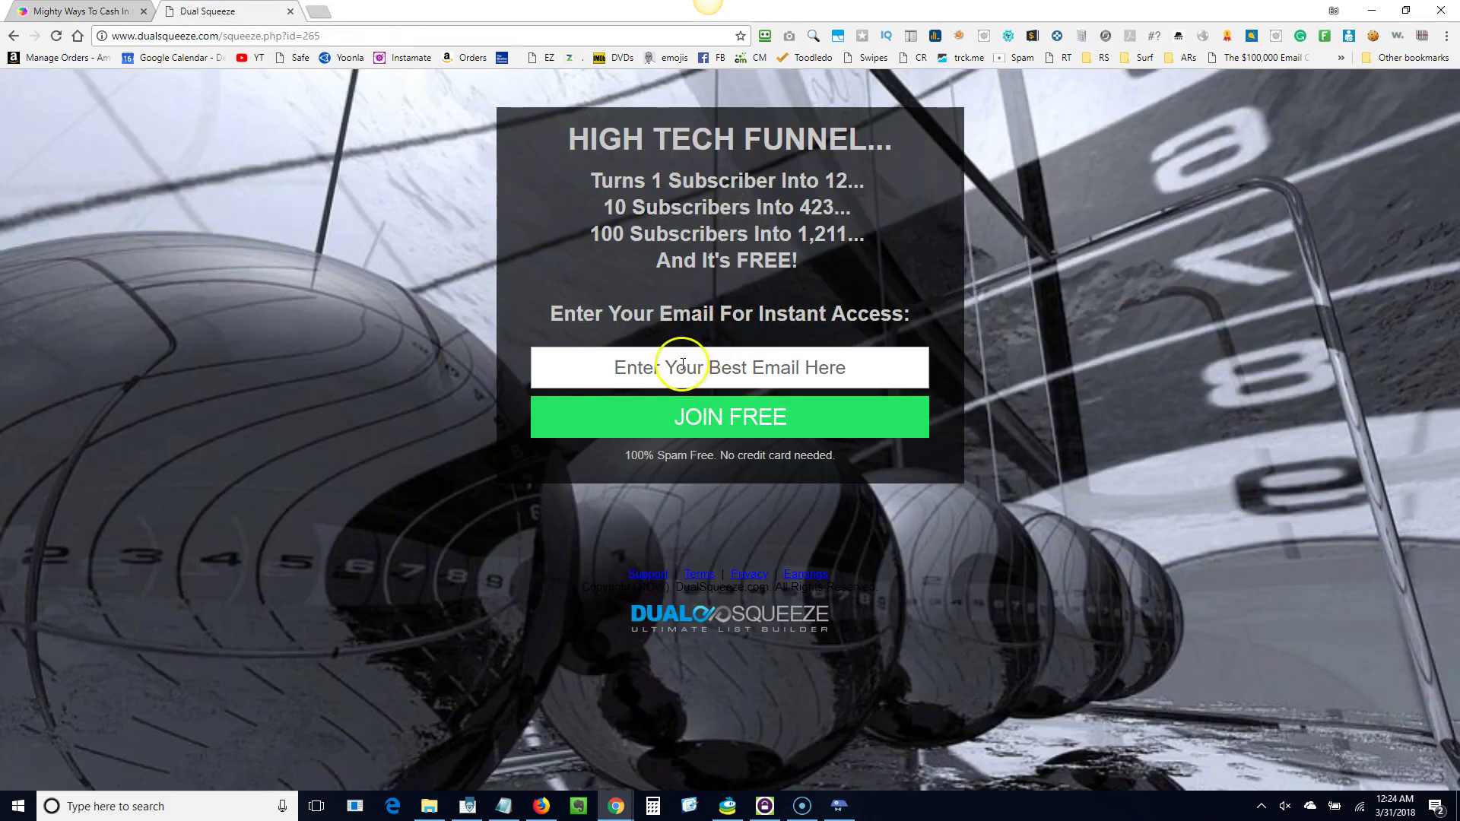
Opt in on the DS# 1 squeeze page with an e-mail address.
click(683, 364)
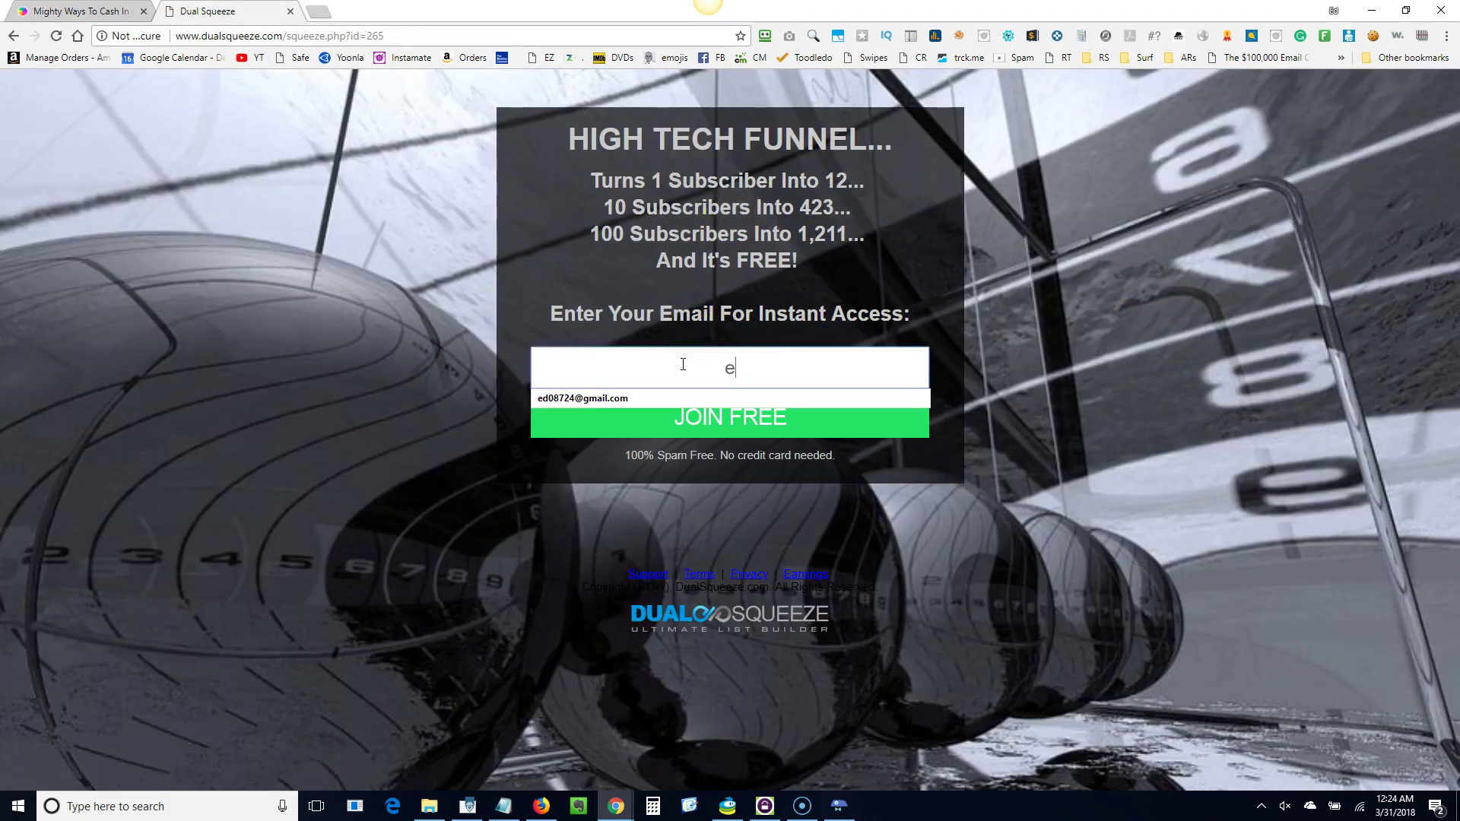
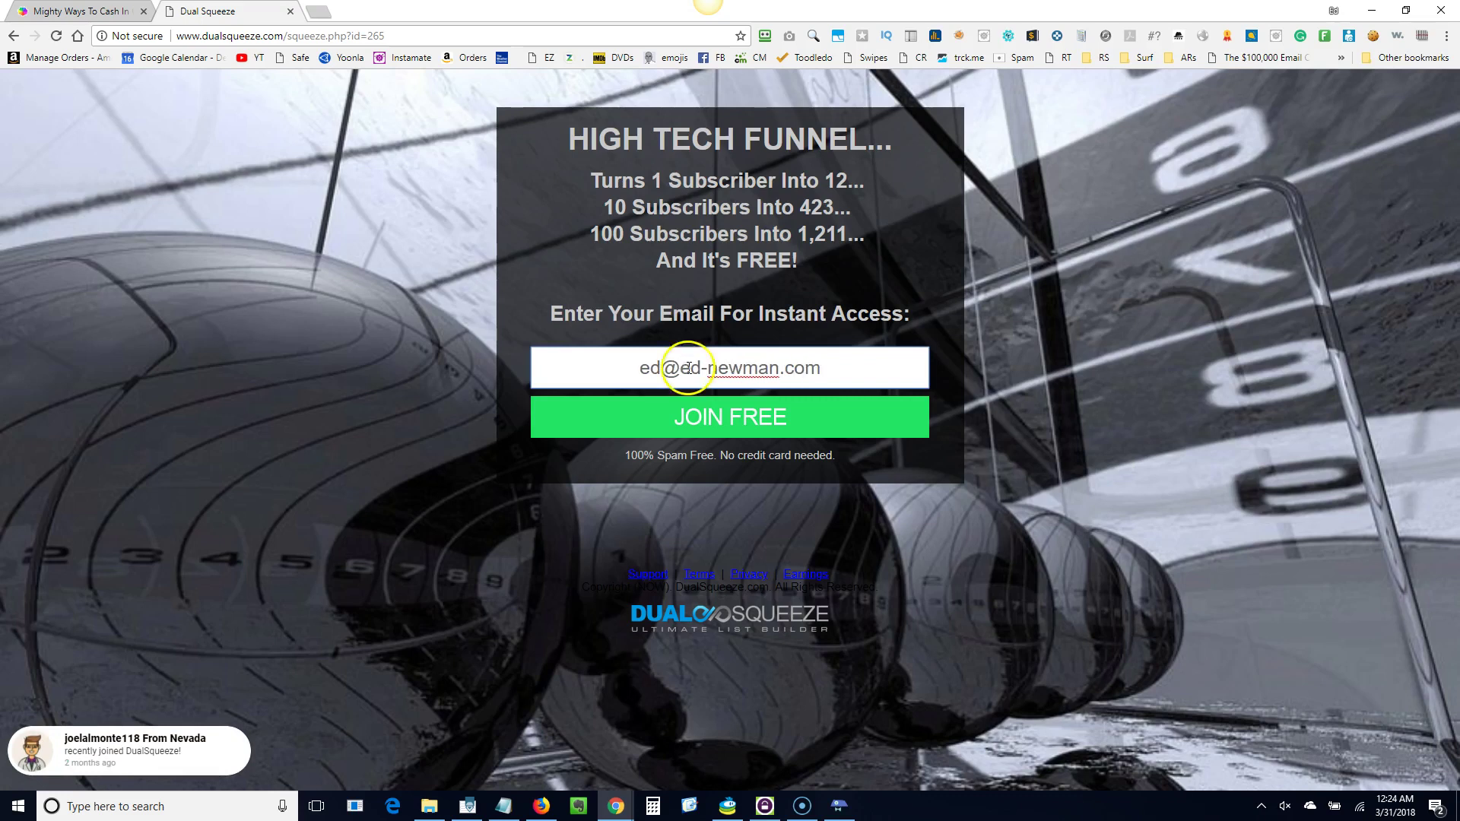
click(722, 418)
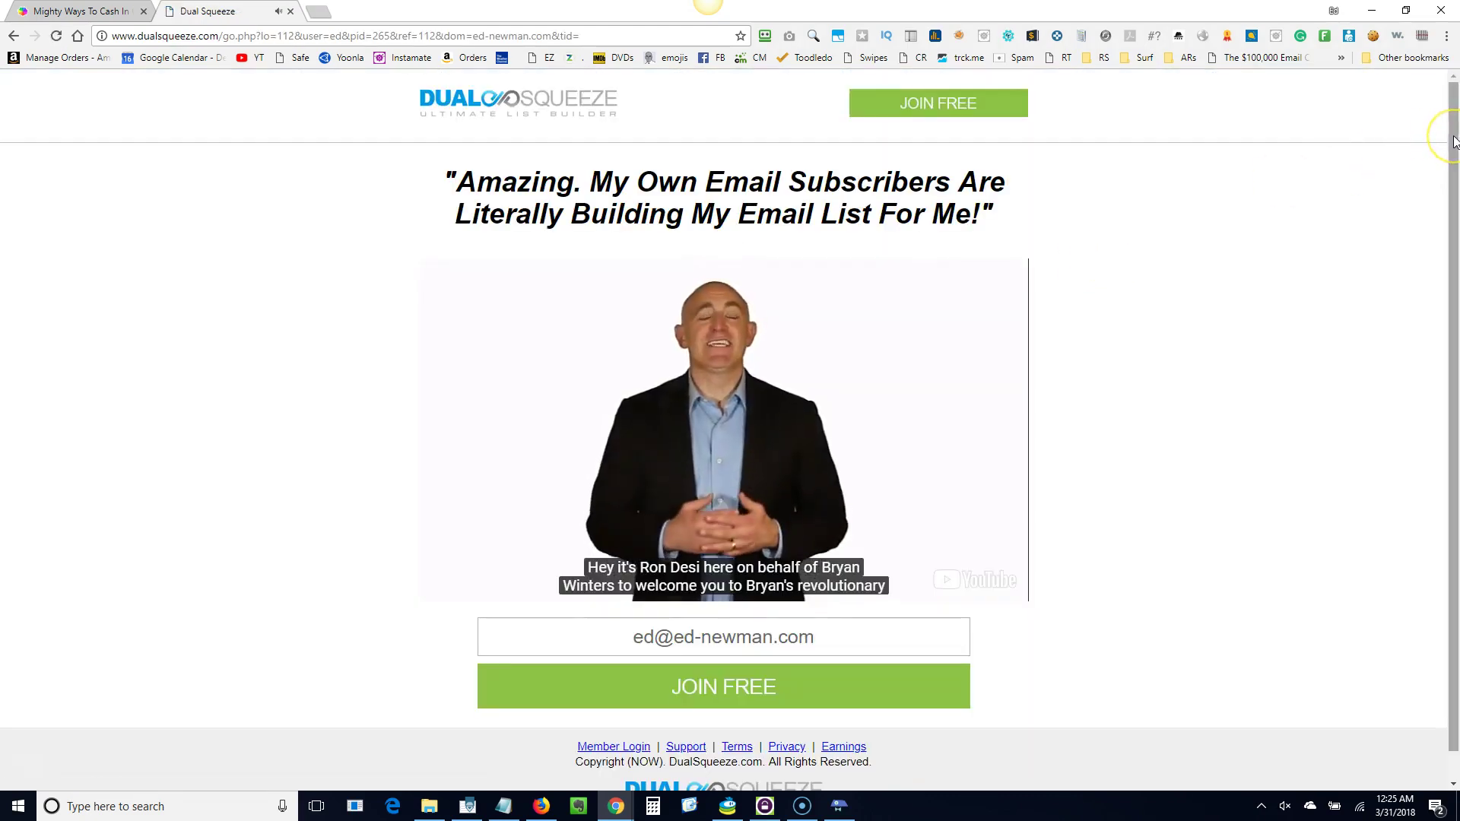
Join free, maximize the X-Site offer window, and scroll to HECK YEAH!/NO THANKS.
drag(1454, 141, 1454, 198)
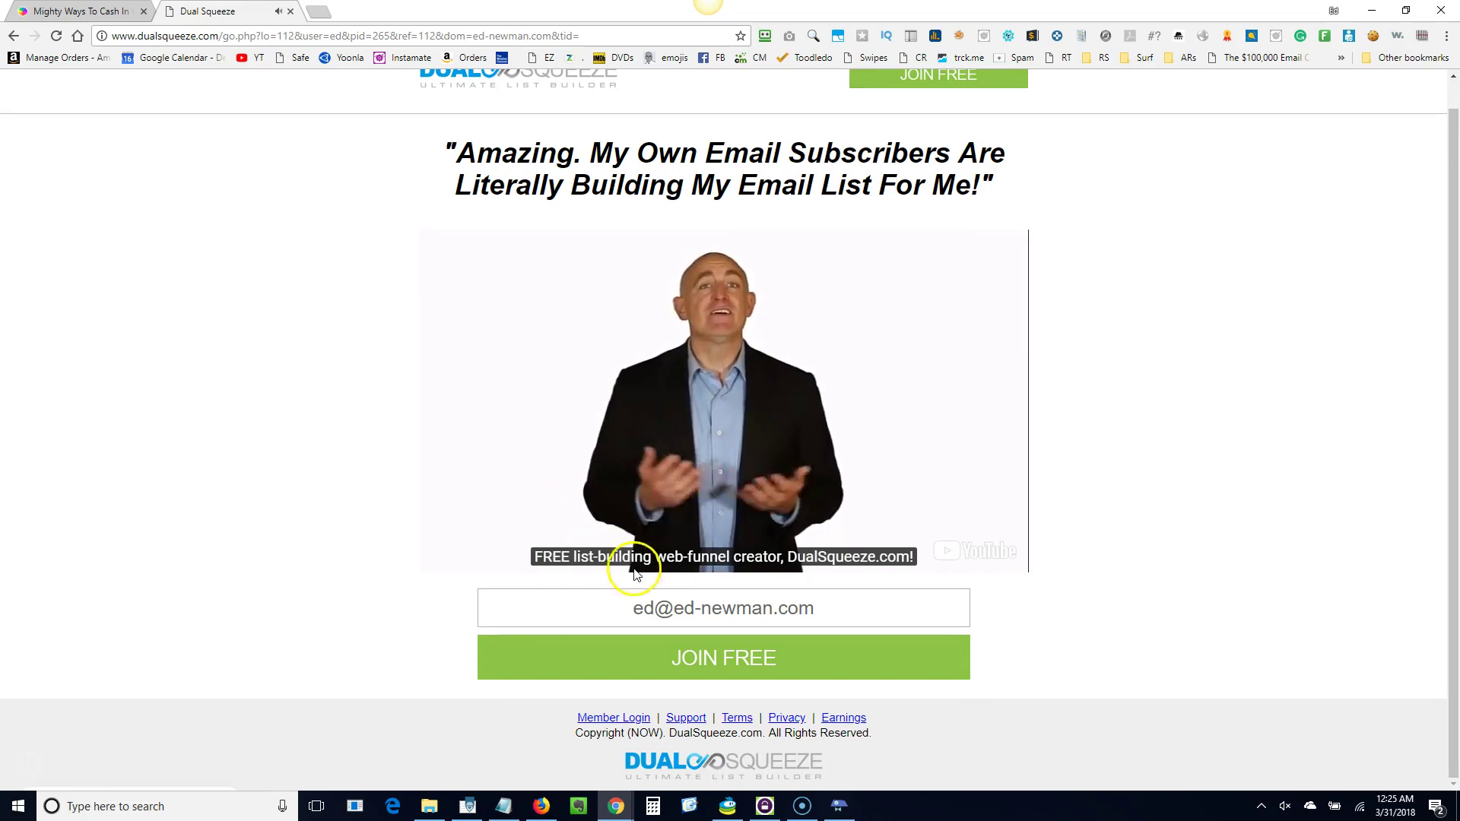
click(700, 668)
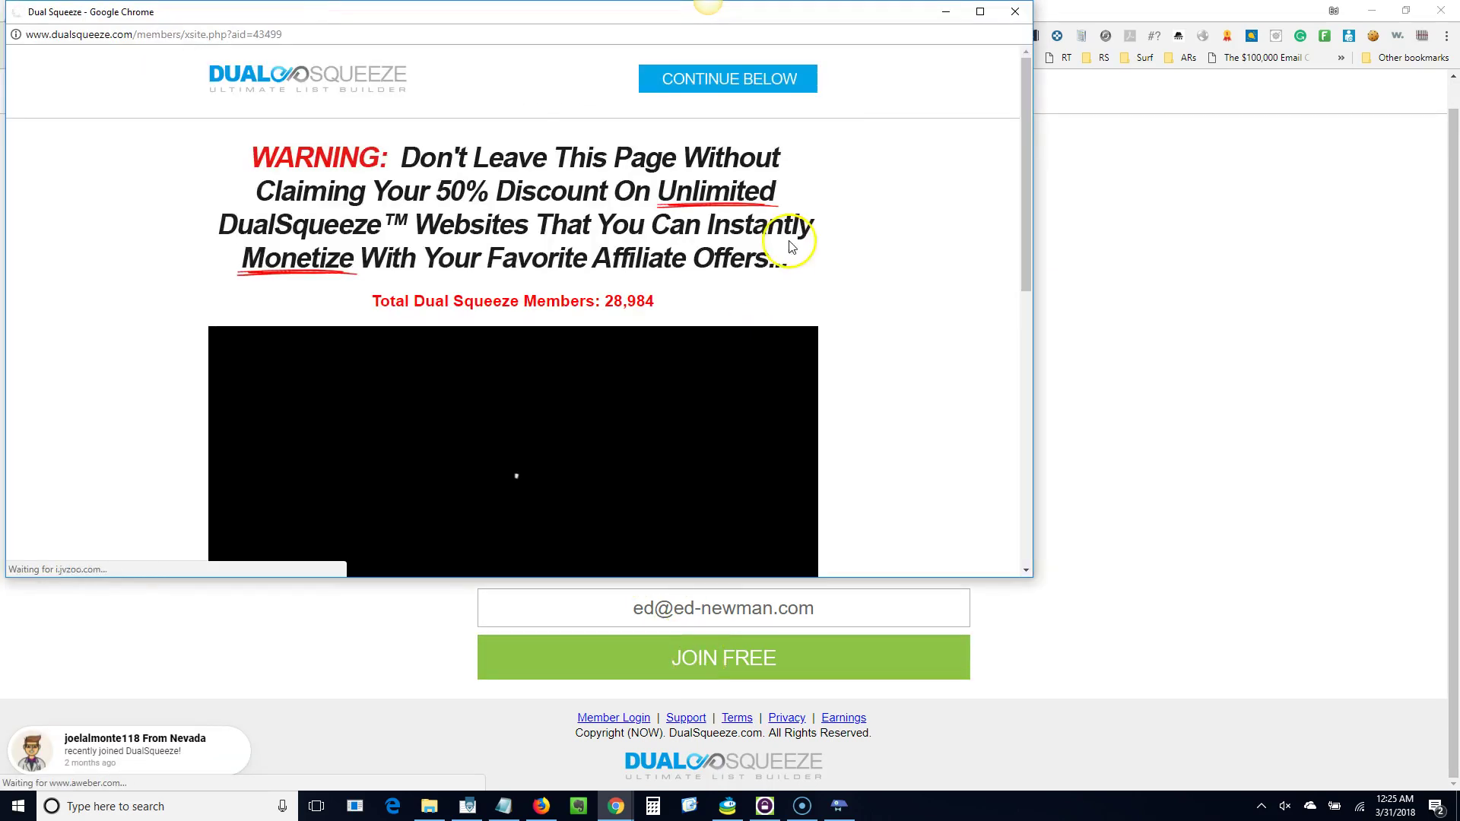
click(981, 12)
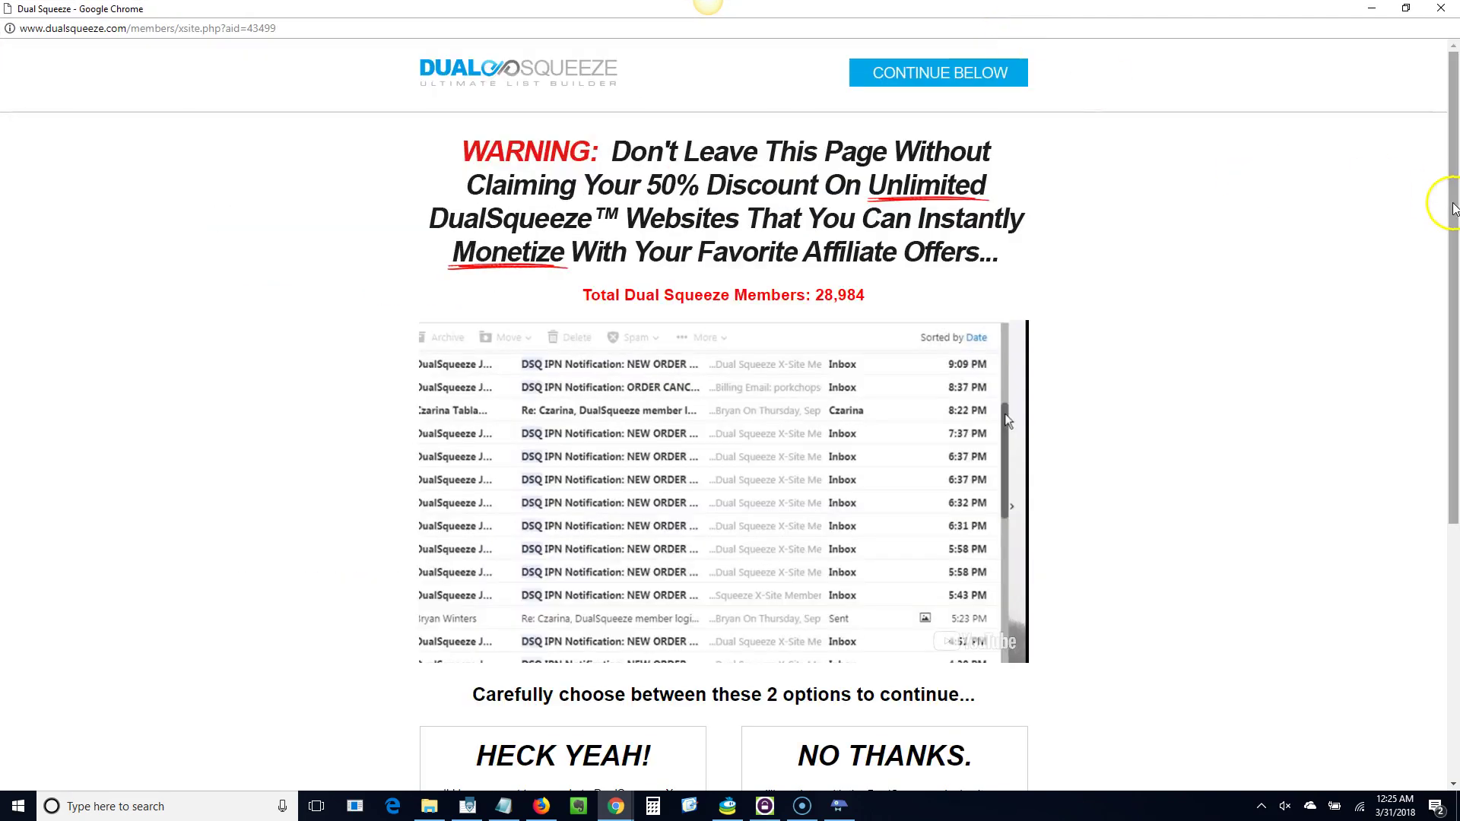
drag(1455, 204, 1458, 449)
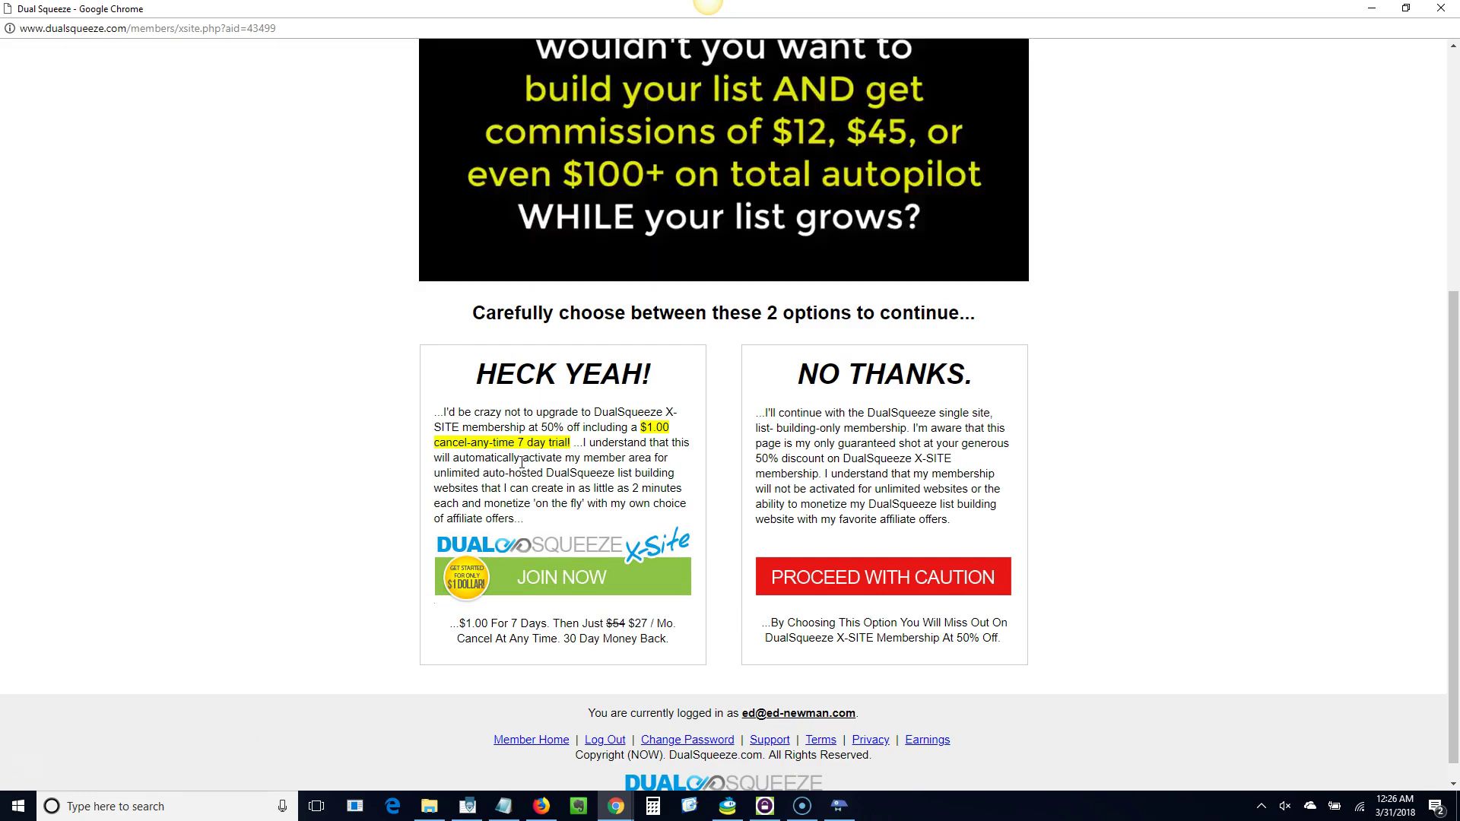
Decline the $1.00 X-Site trial upgrade, confirm, and close the Congrats window.
click(871, 582)
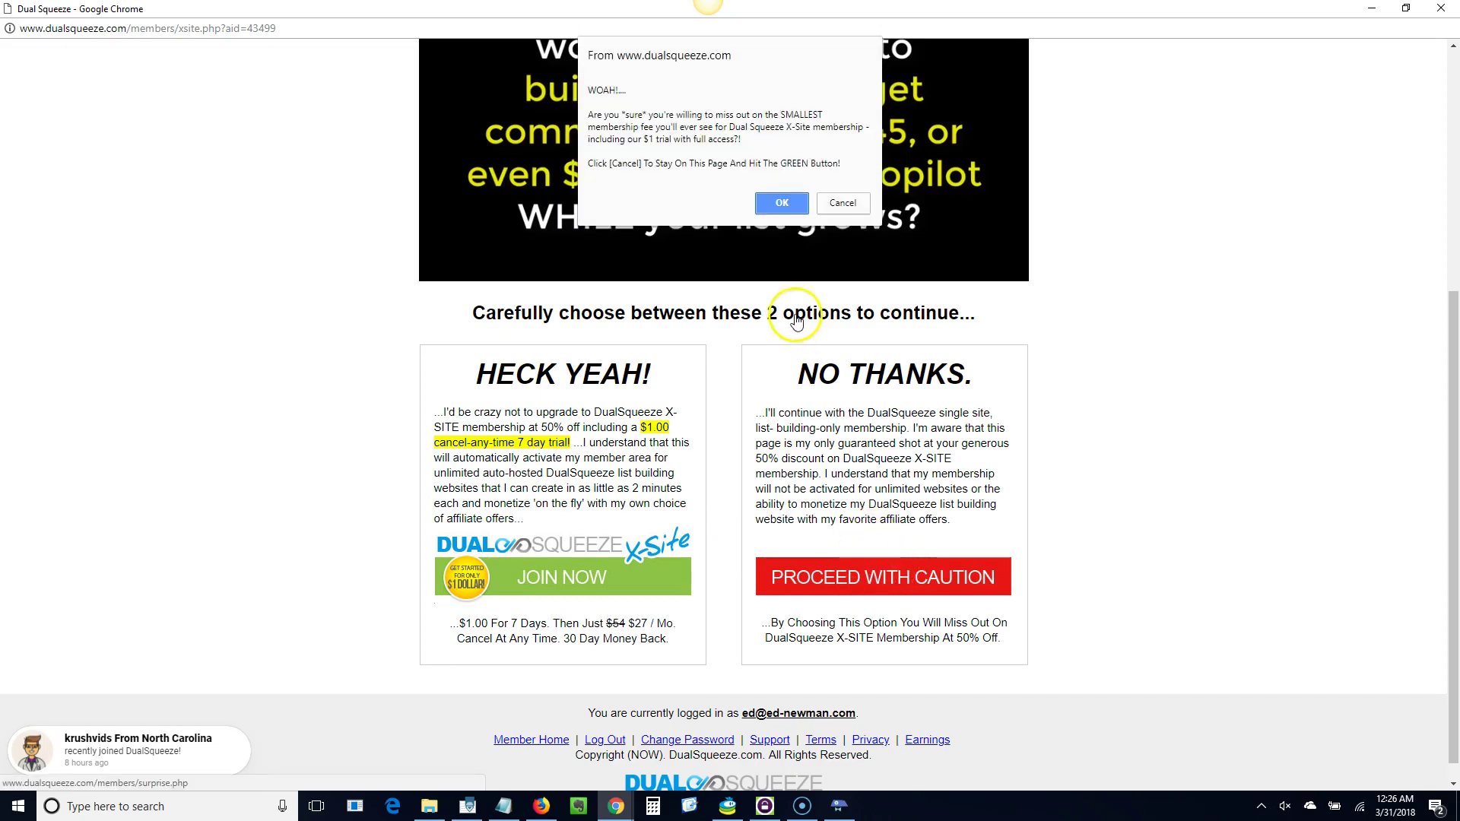
click(781, 204)
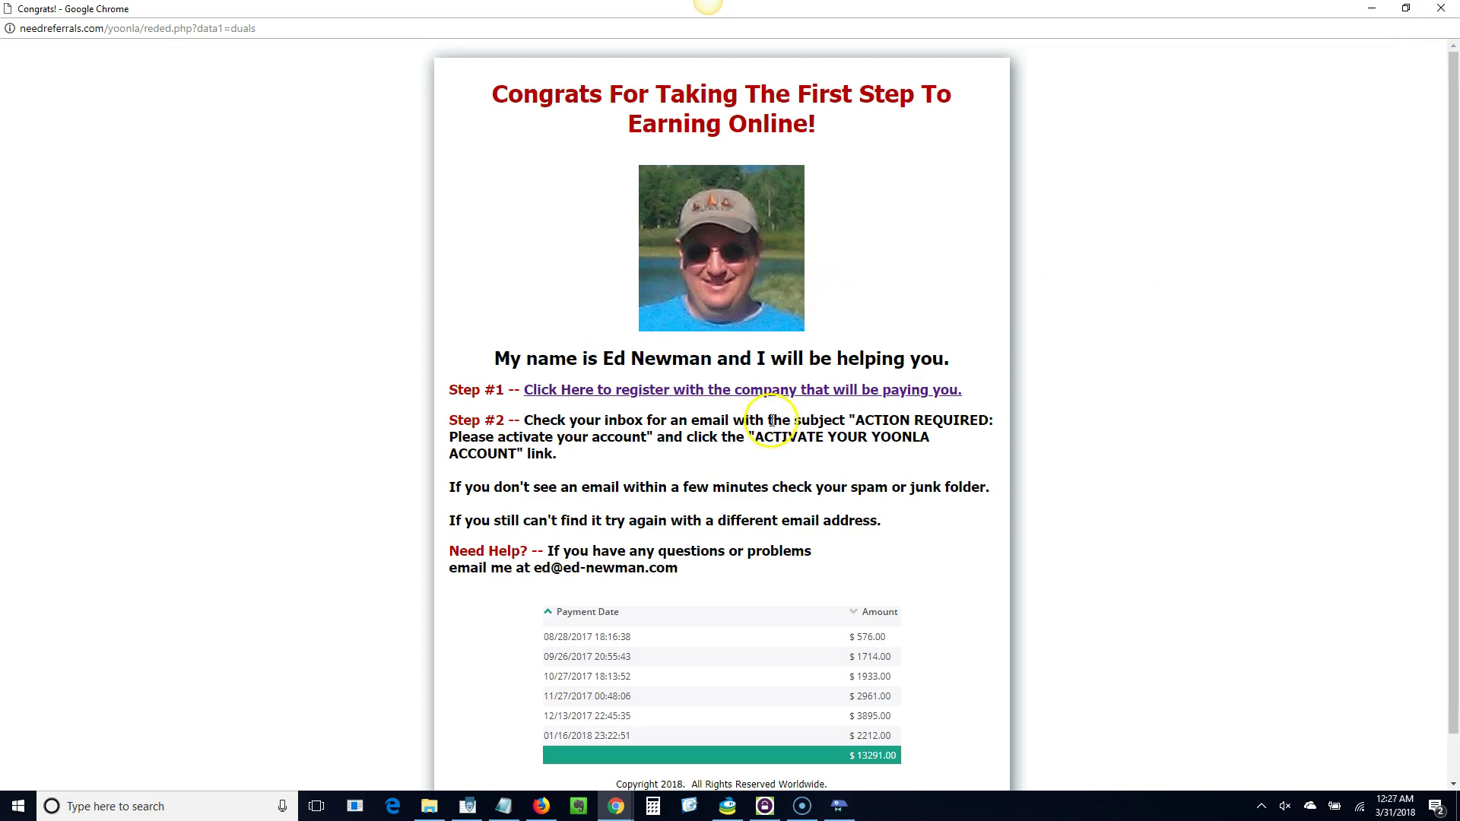
click(1441, 11)
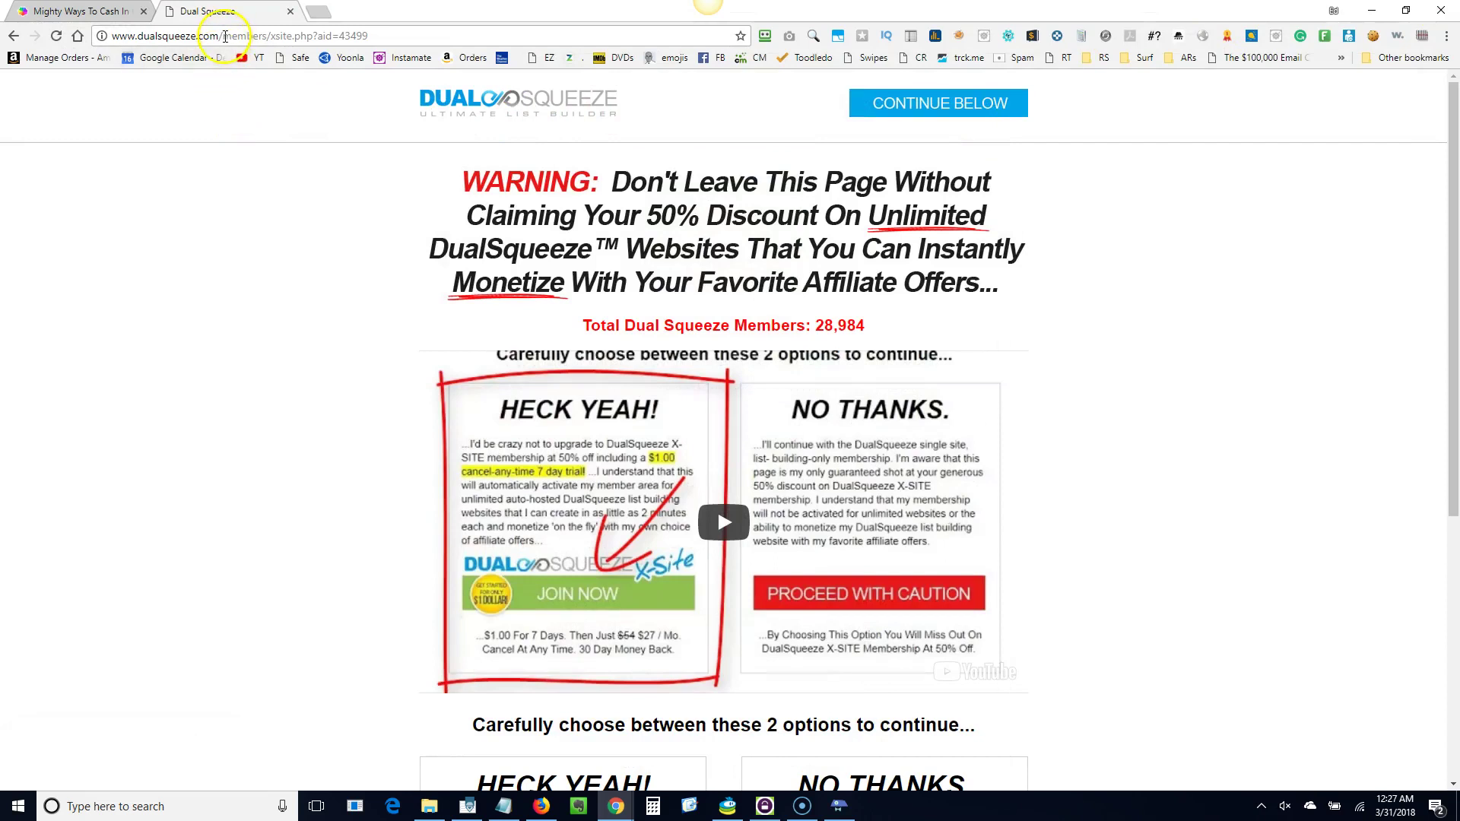
Go to dualsqueeze.com and enter the members area via Member Login.
drag(225, 36, 400, 36)
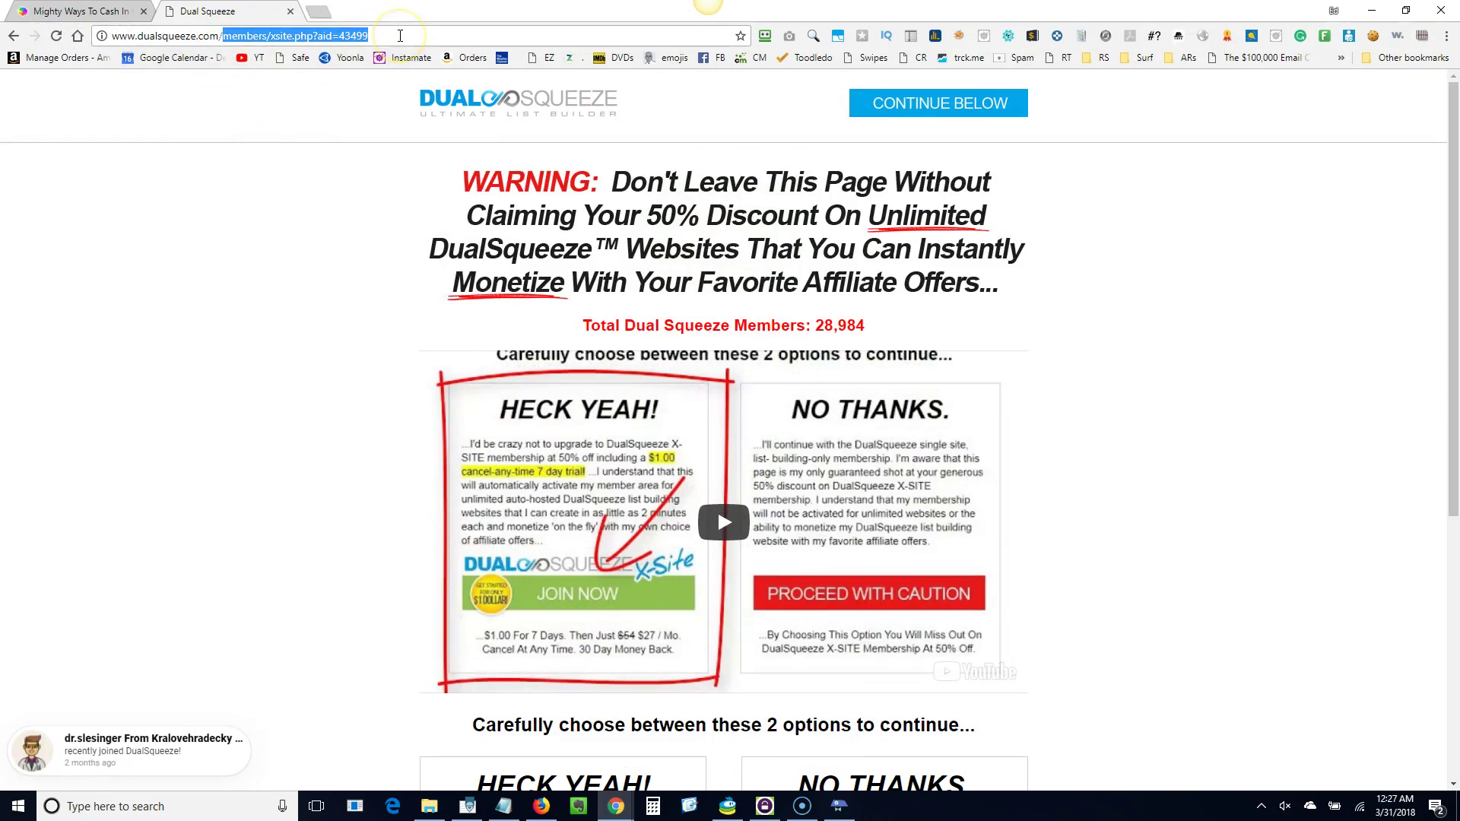
key(BackSpace)
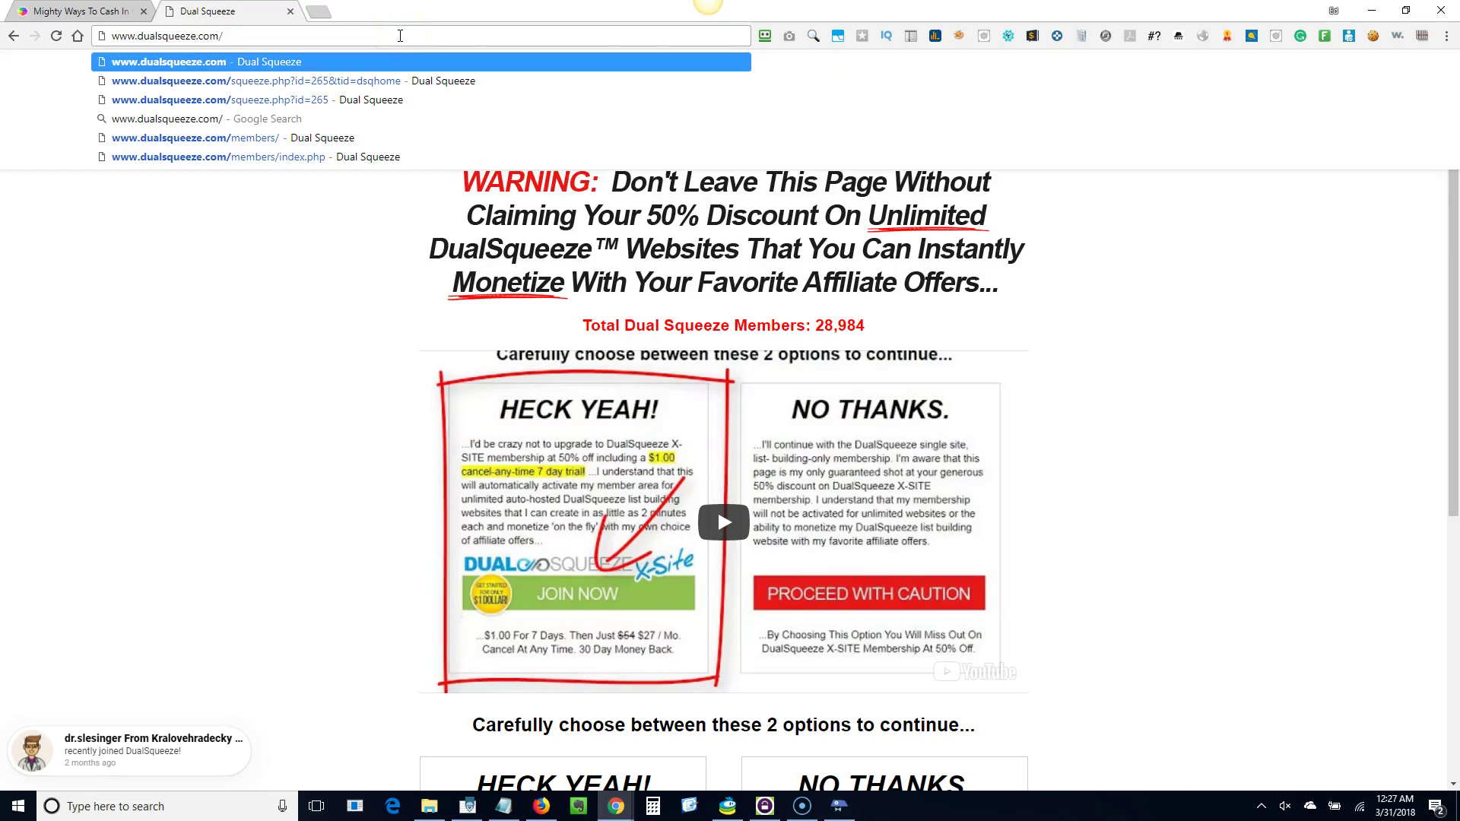
key(Return)
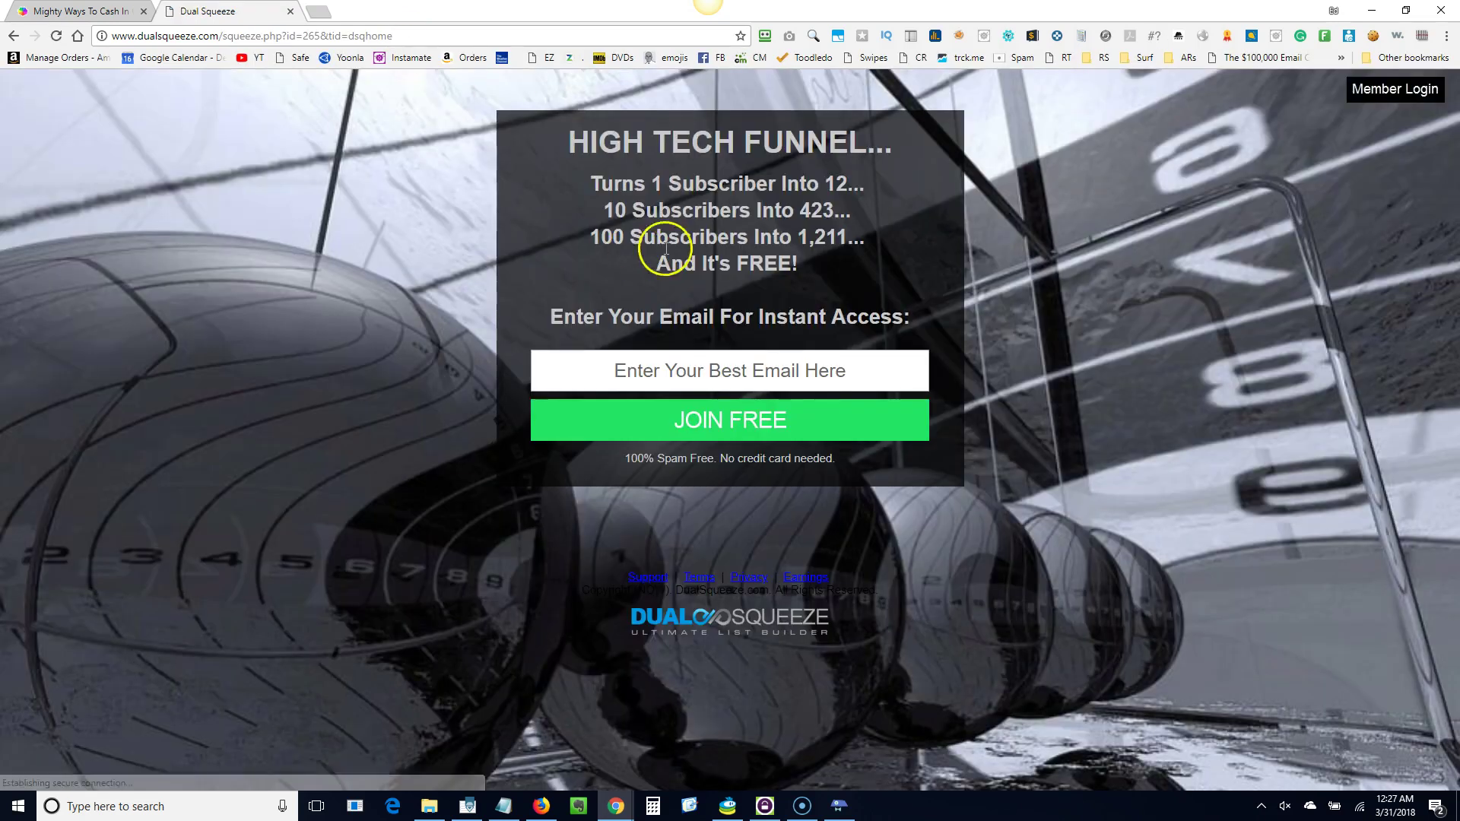
click(1386, 91)
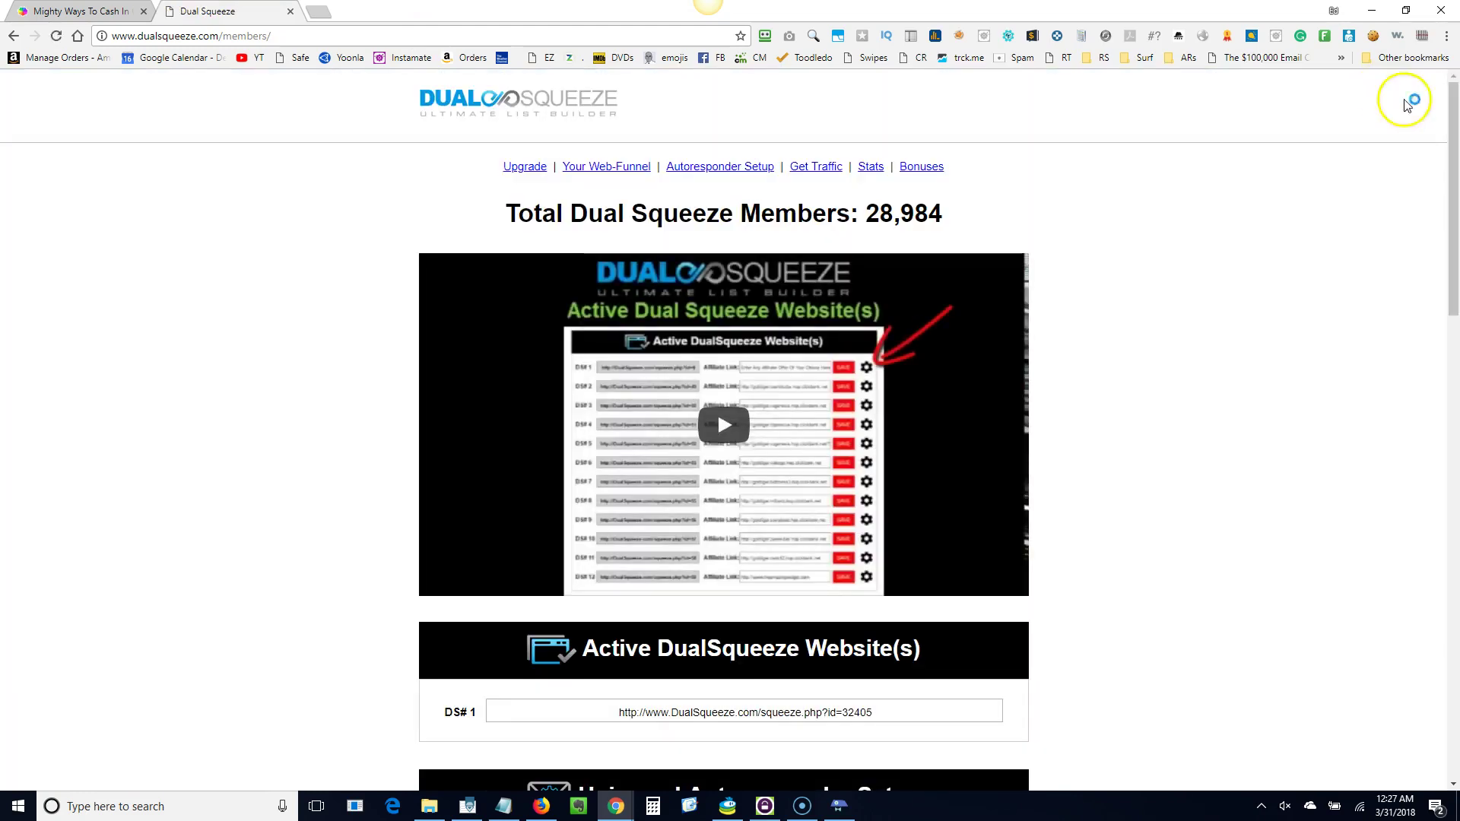
Copy the new account's DS# 1 squeeze link, then play and pause the quick start video.
drag(1454, 125, 1453, 264)
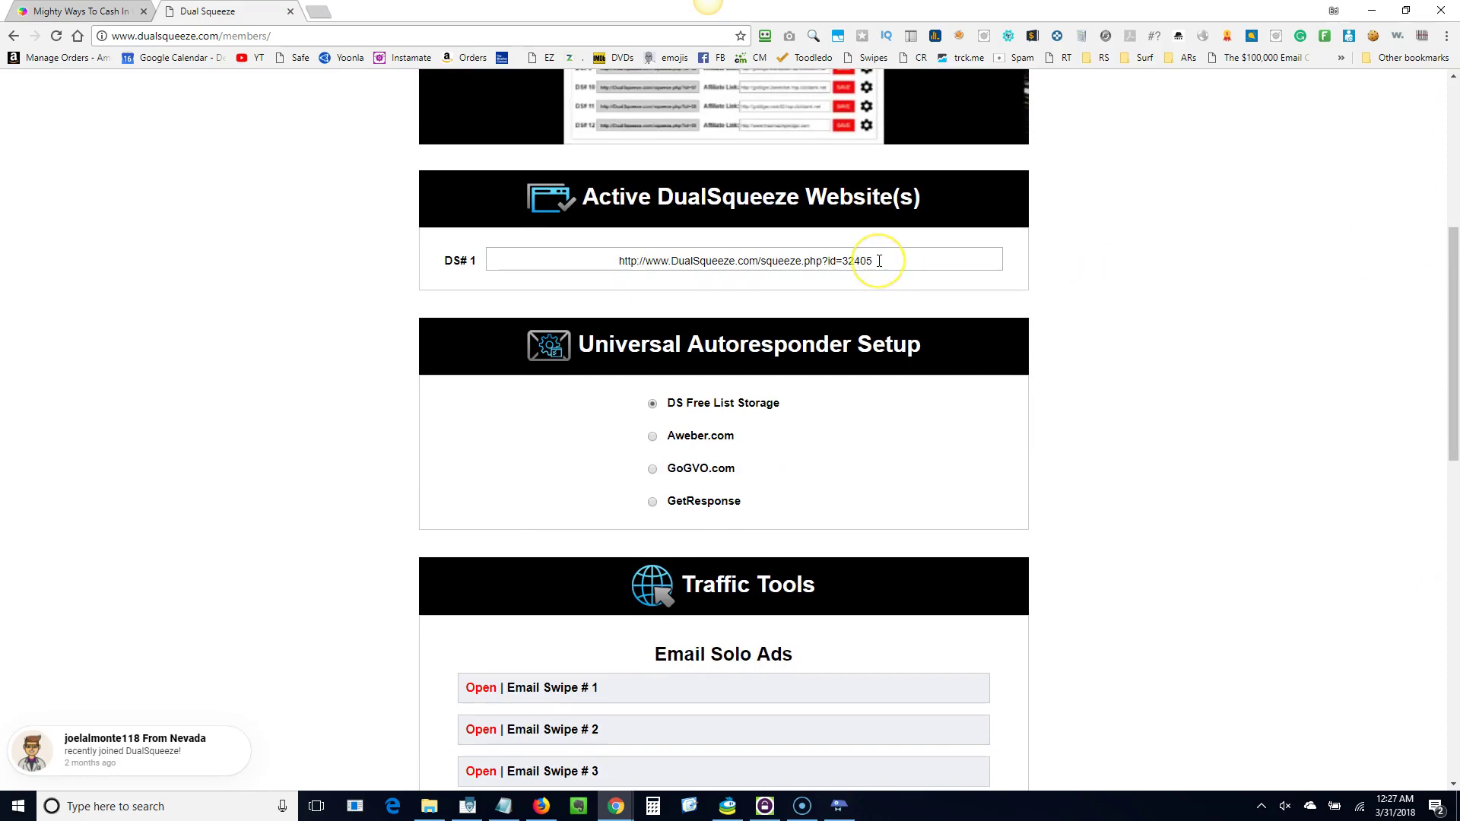
drag(879, 261, 618, 262)
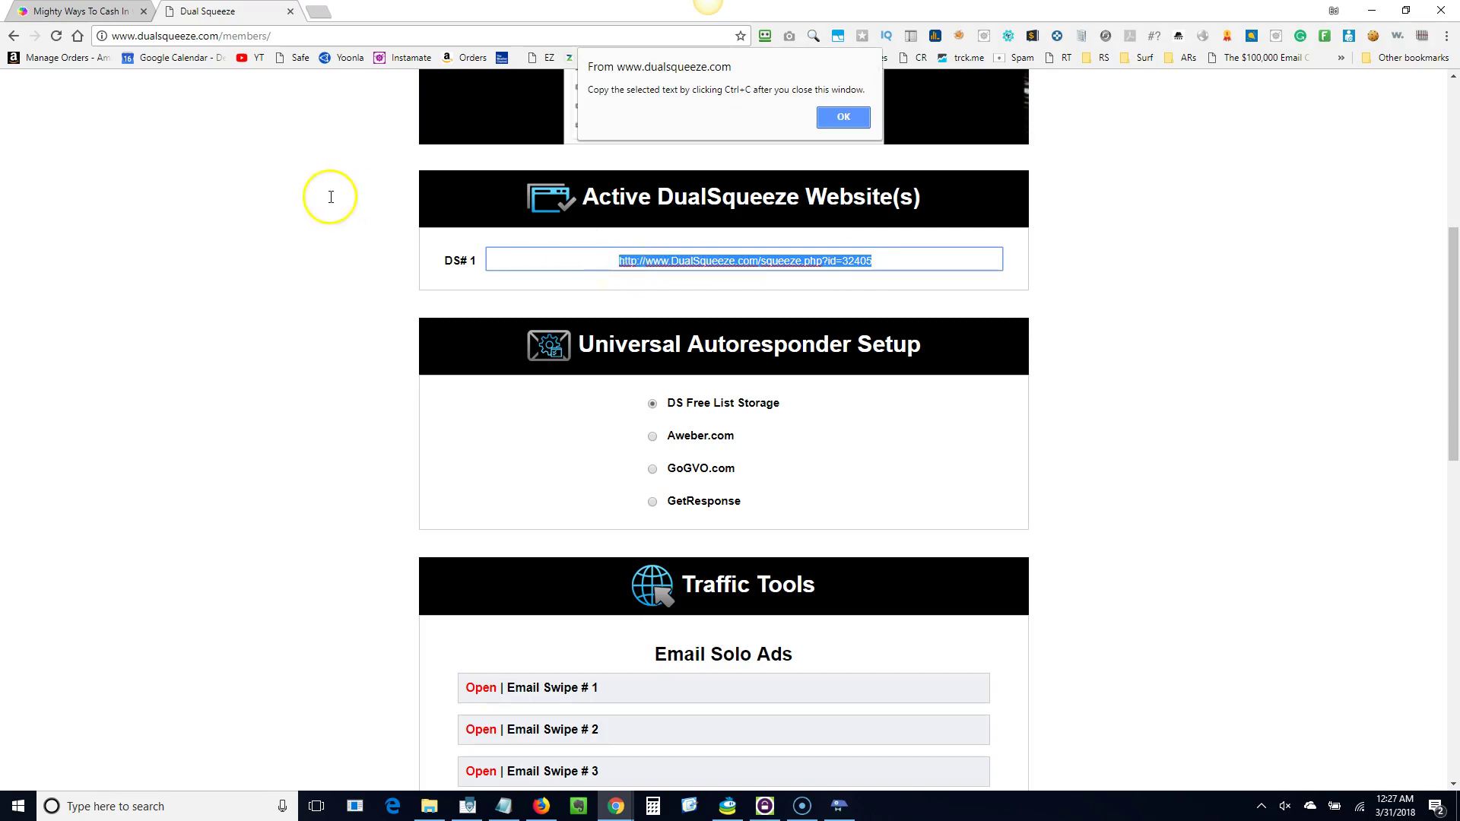
click(839, 120)
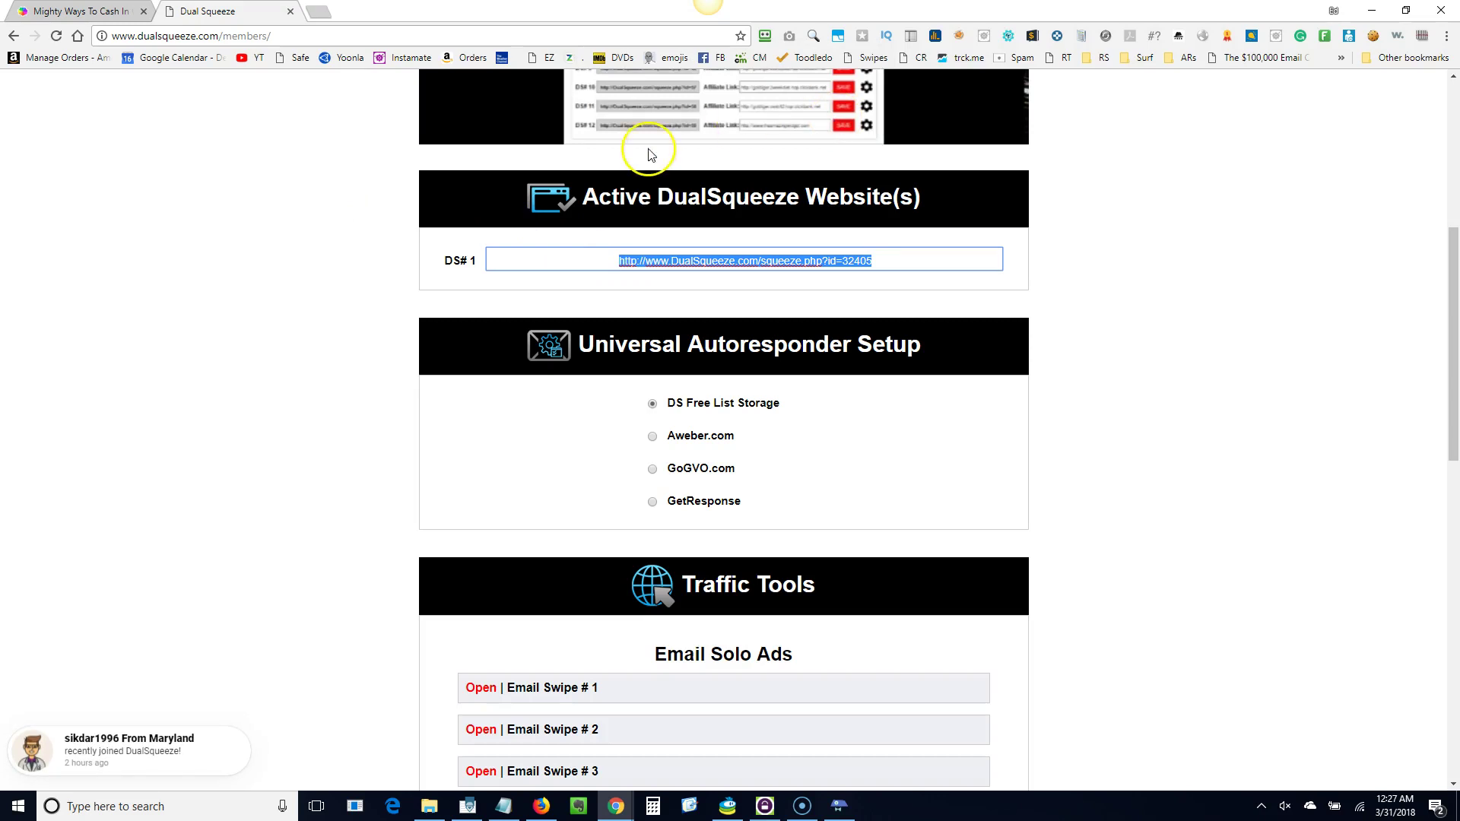
drag(1446, 366, 1445, 261)
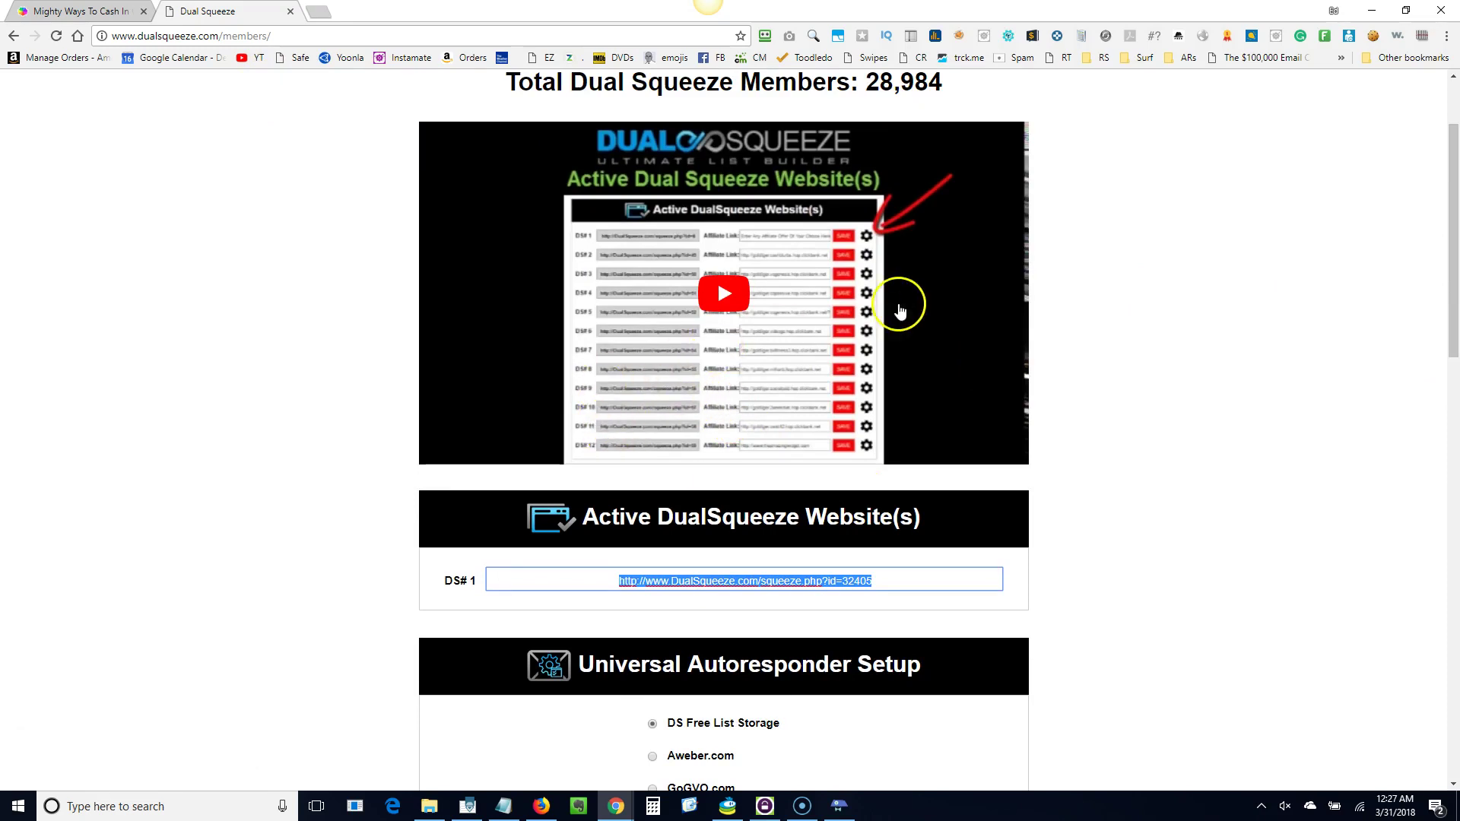
click(730, 294)
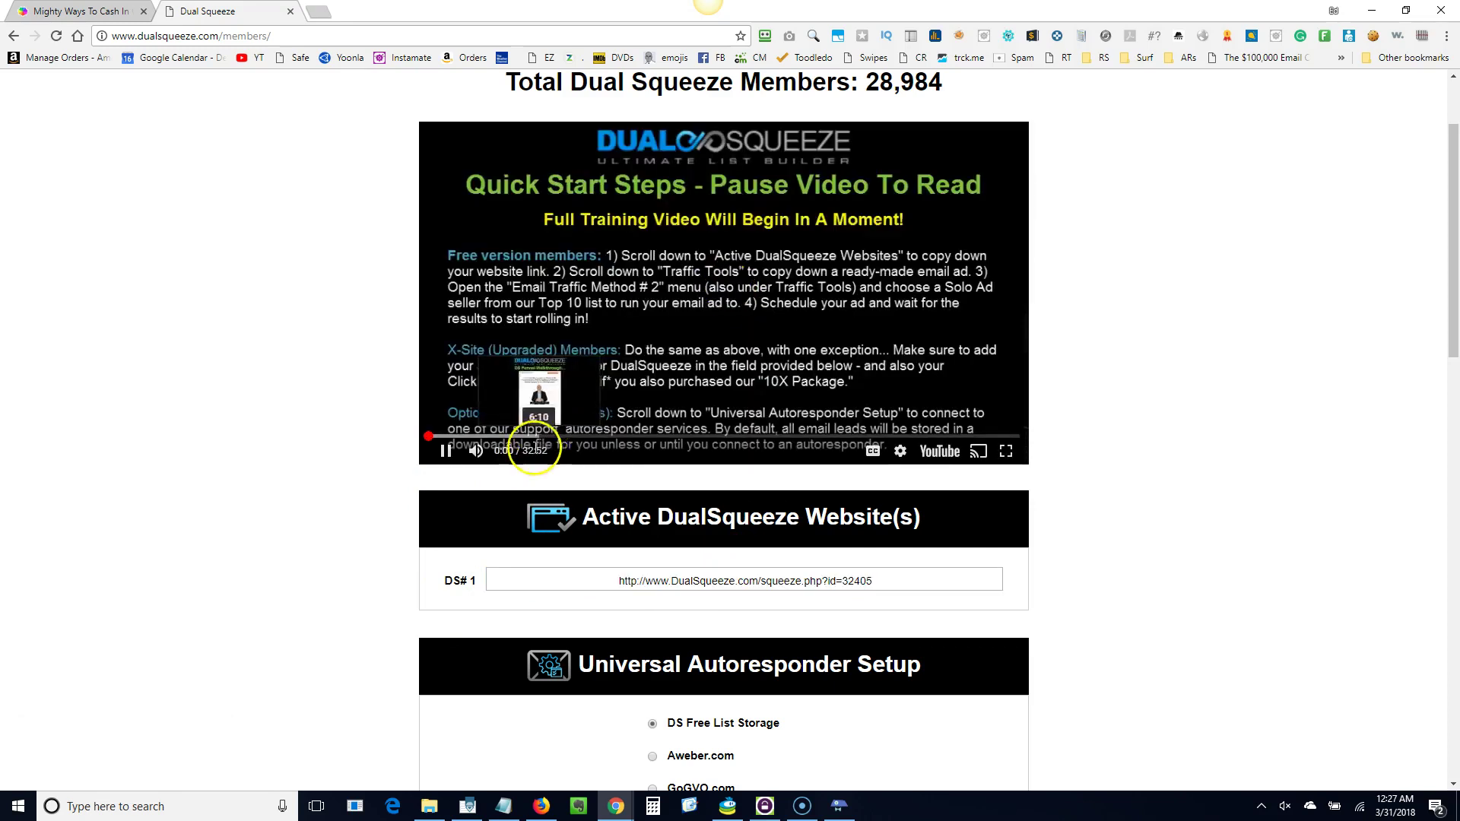
click(447, 454)
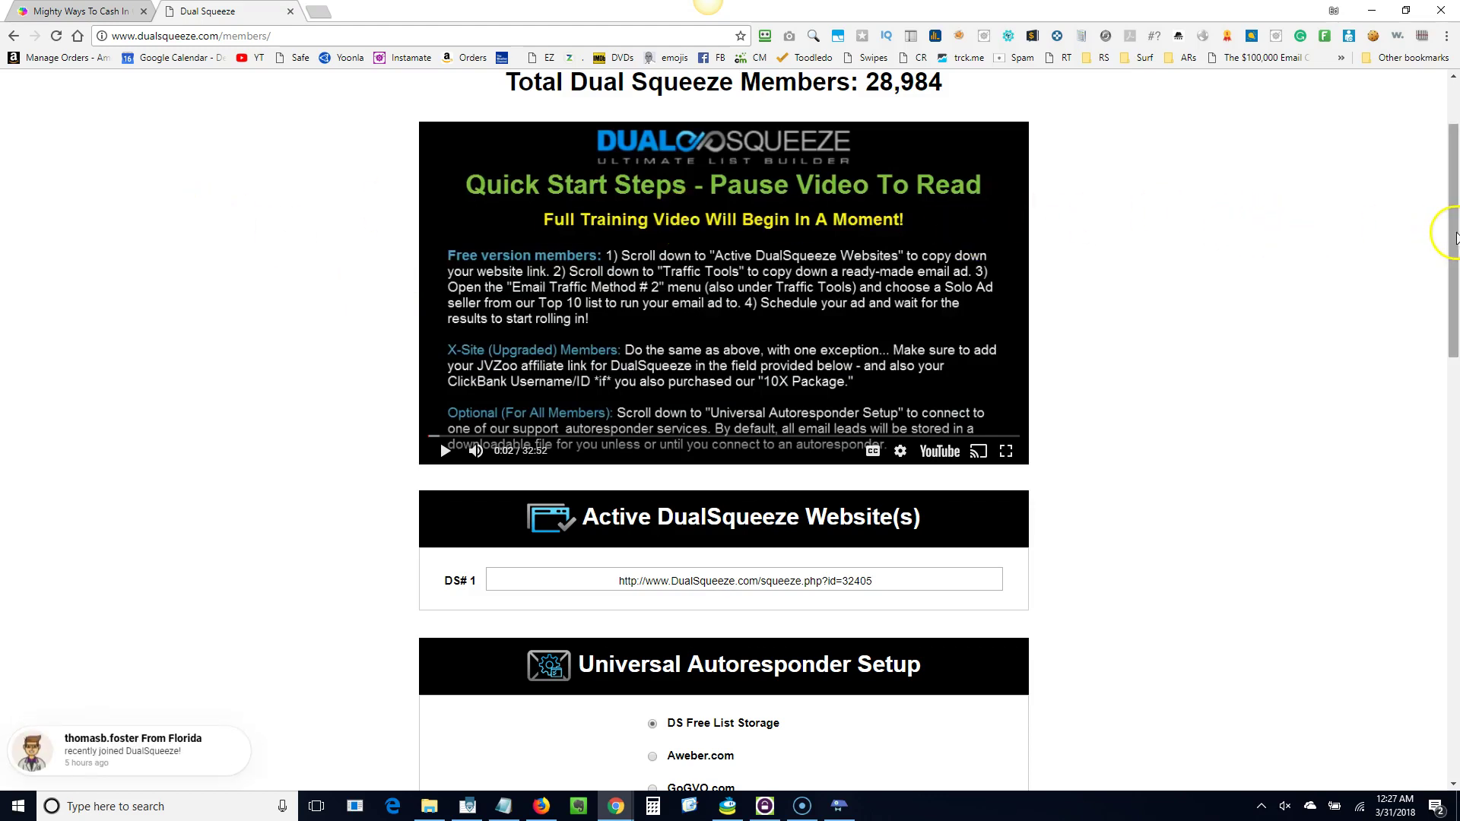
drag(1450, 222, 1454, 168)
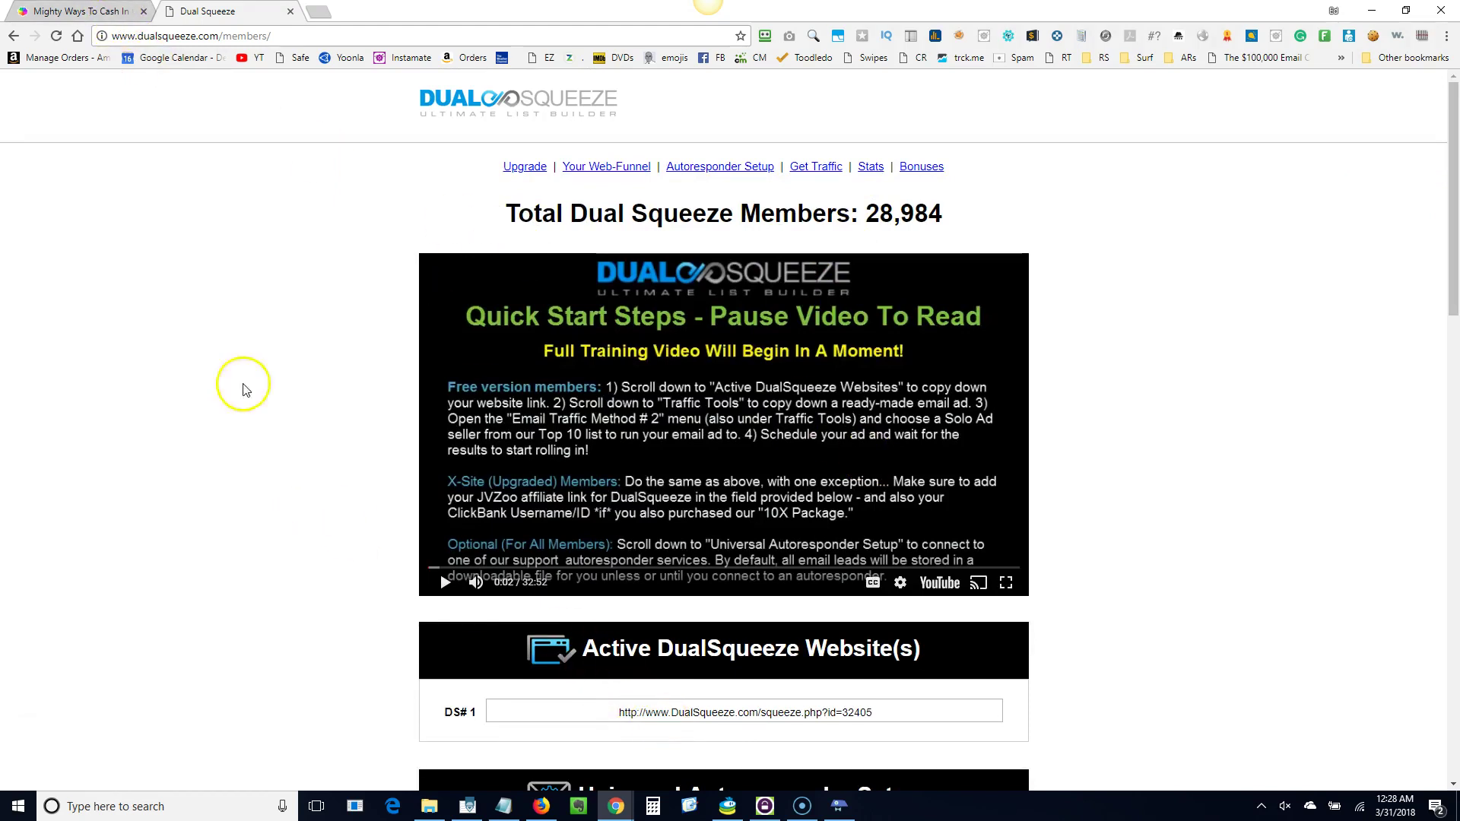
On the Click Multiplier setup page, paste the squeeze link into Redirect URL2 and save.
click(43, 13)
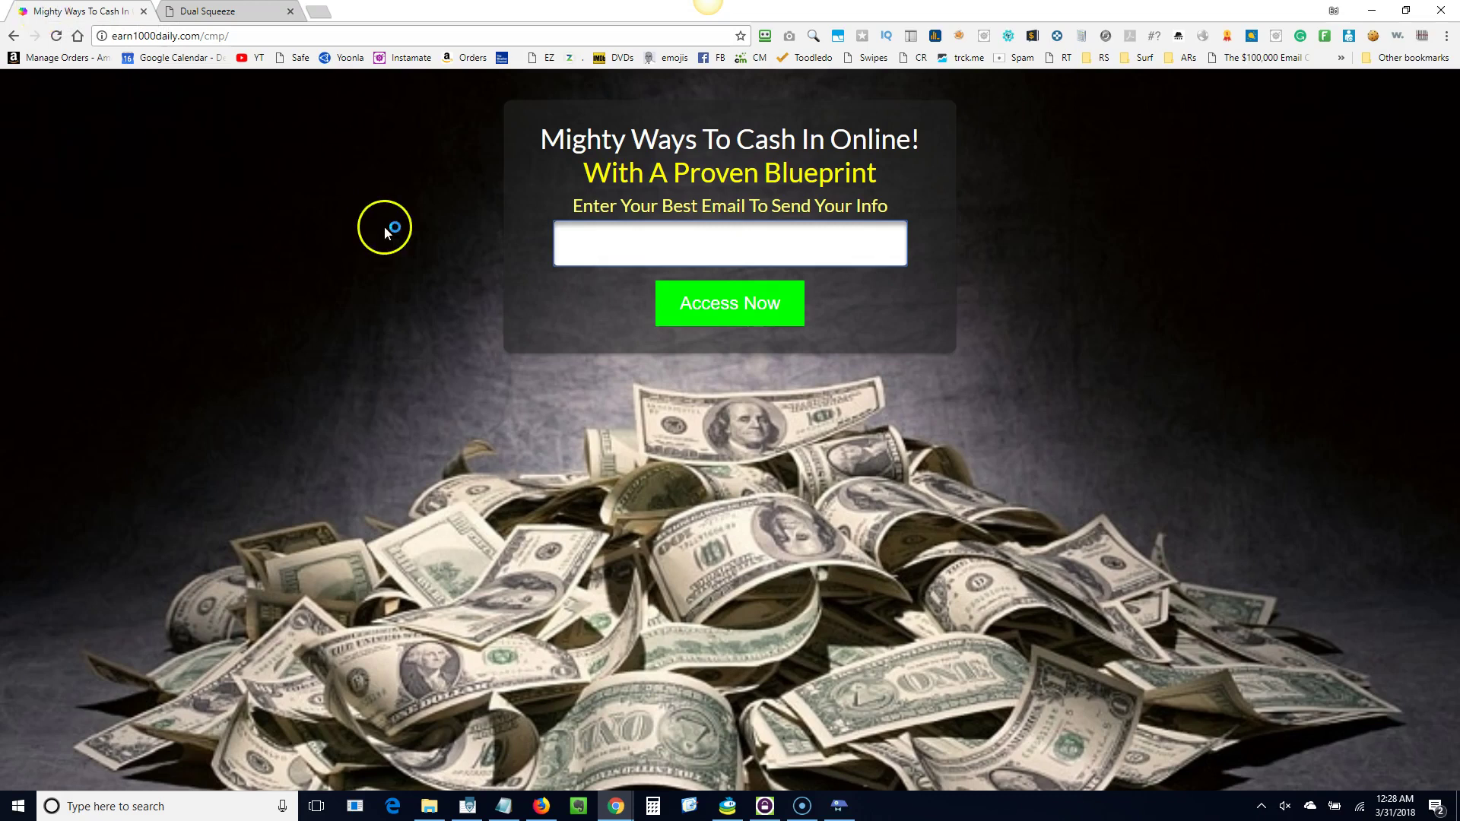
click(255, 41)
text(se)
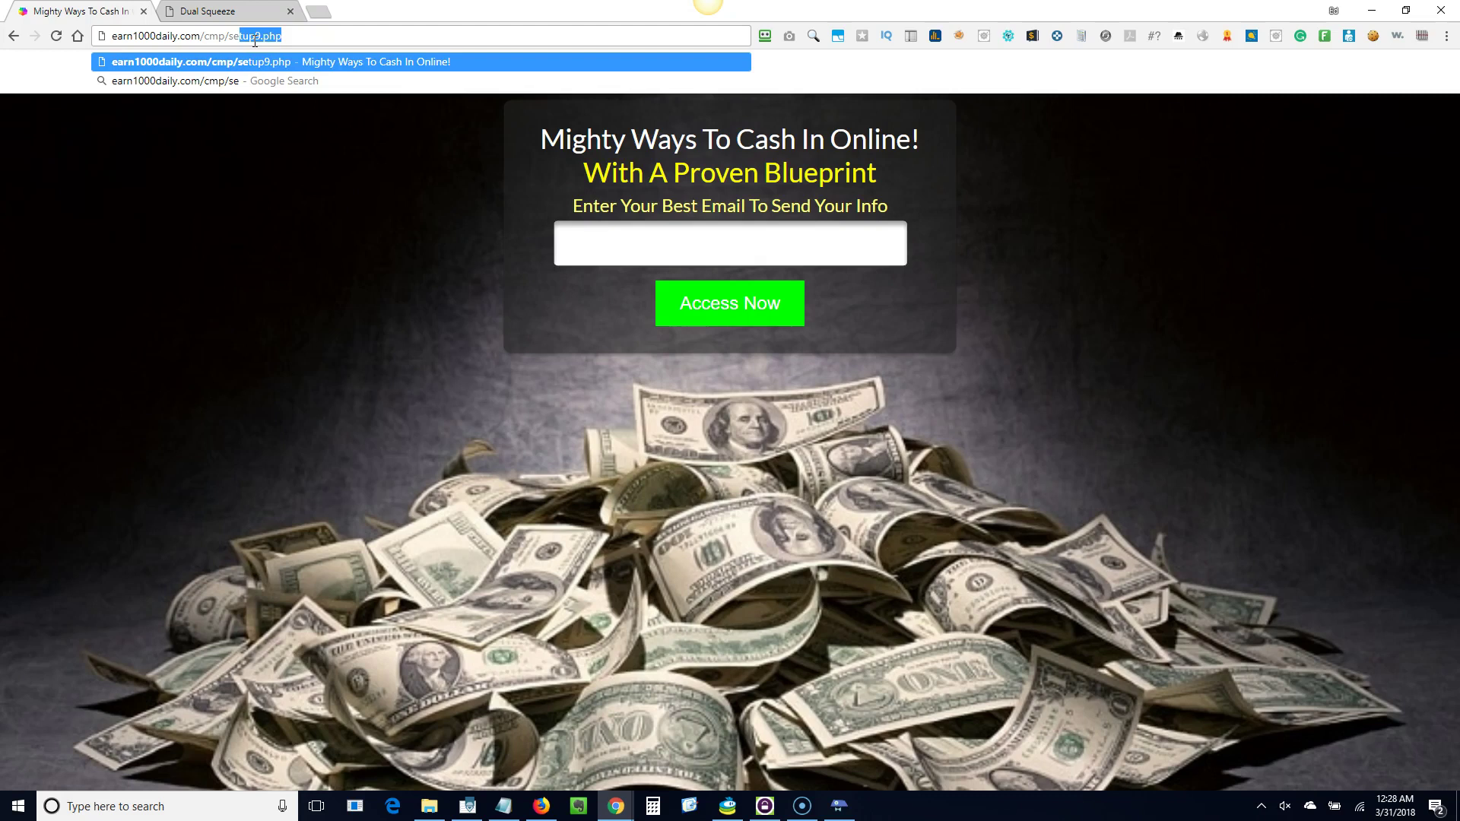
key(Return)
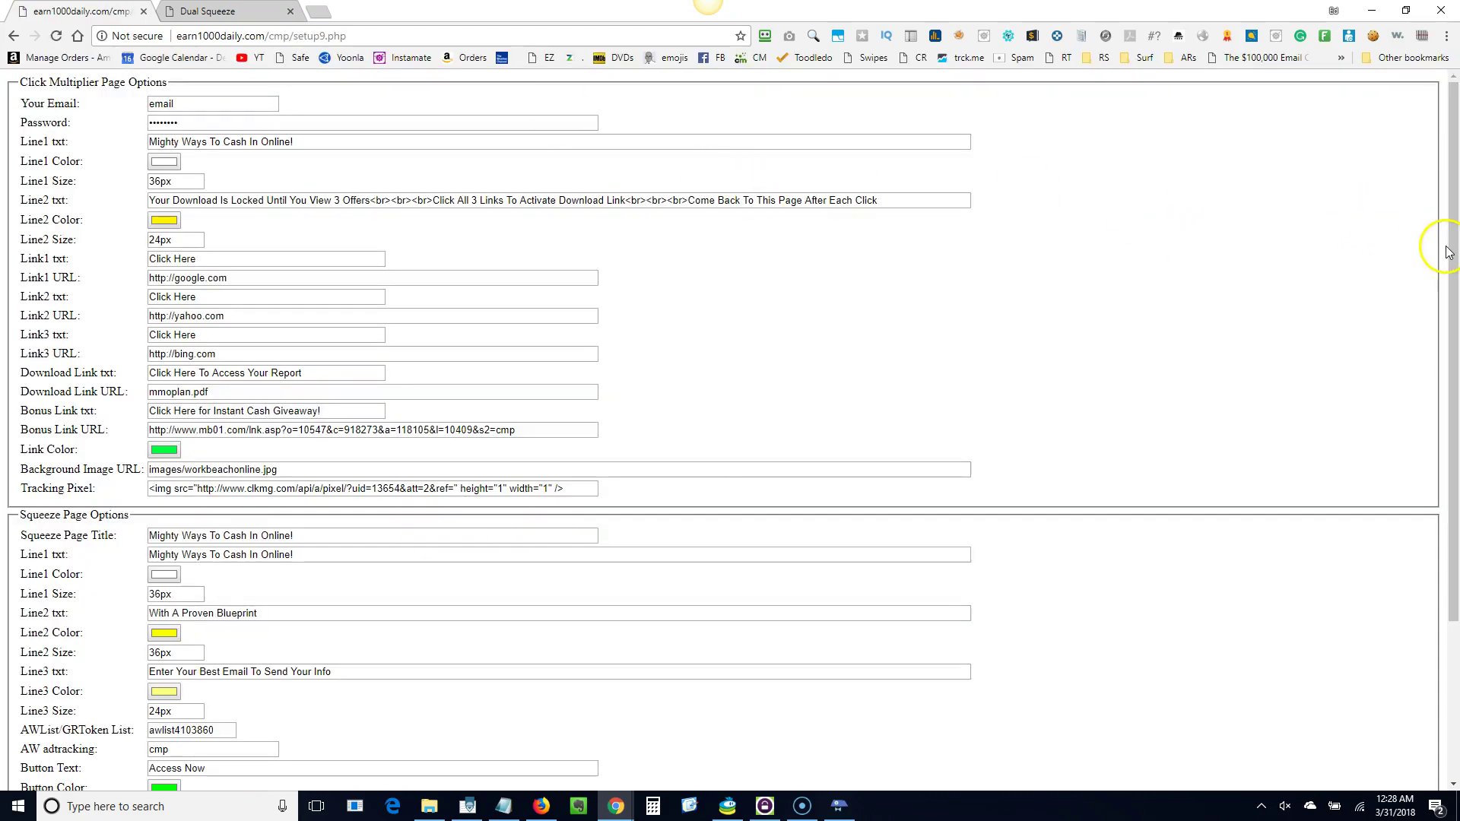
drag(1454, 247, 1412, 454)
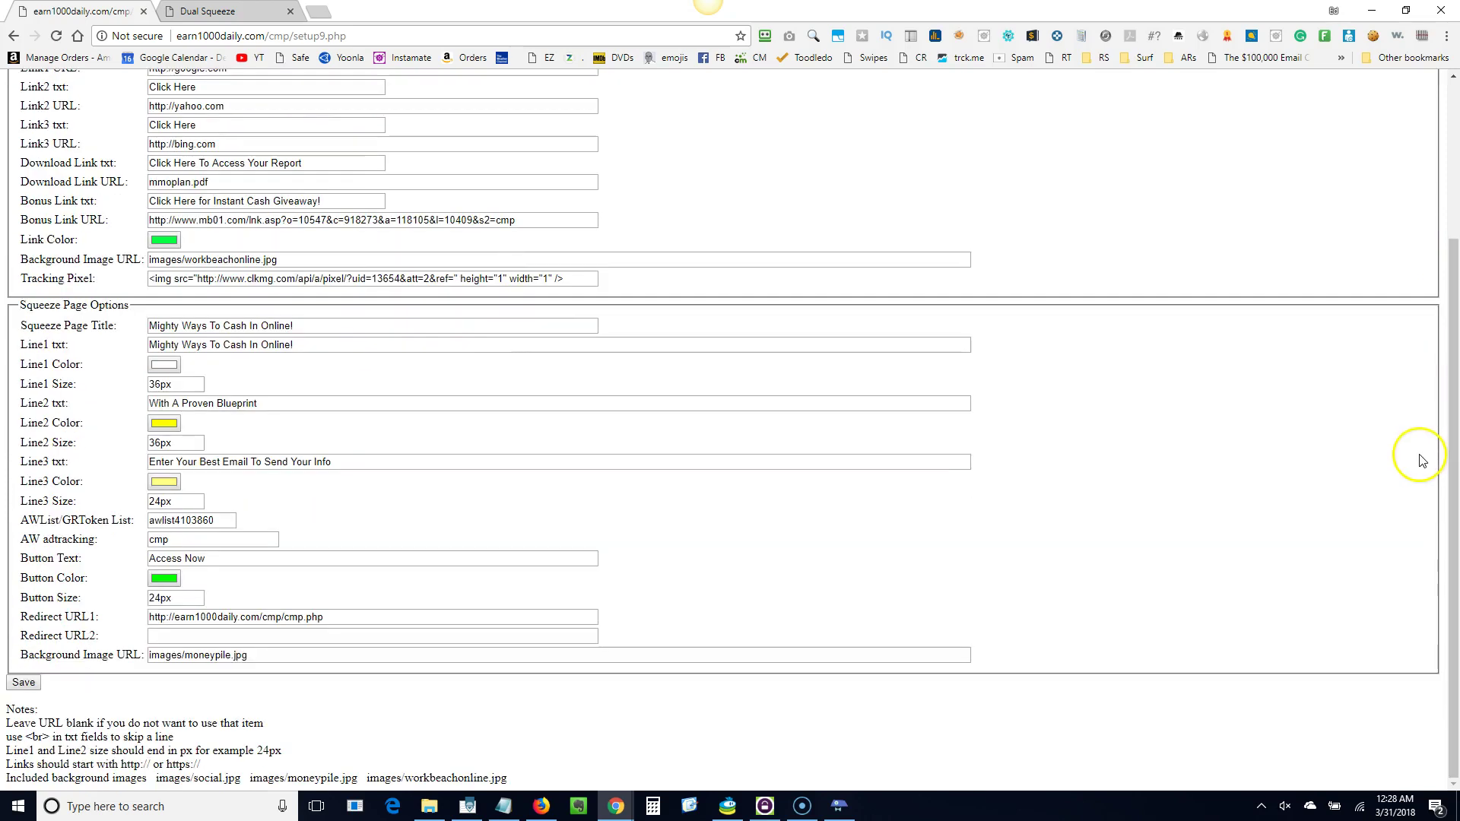
click(157, 637)
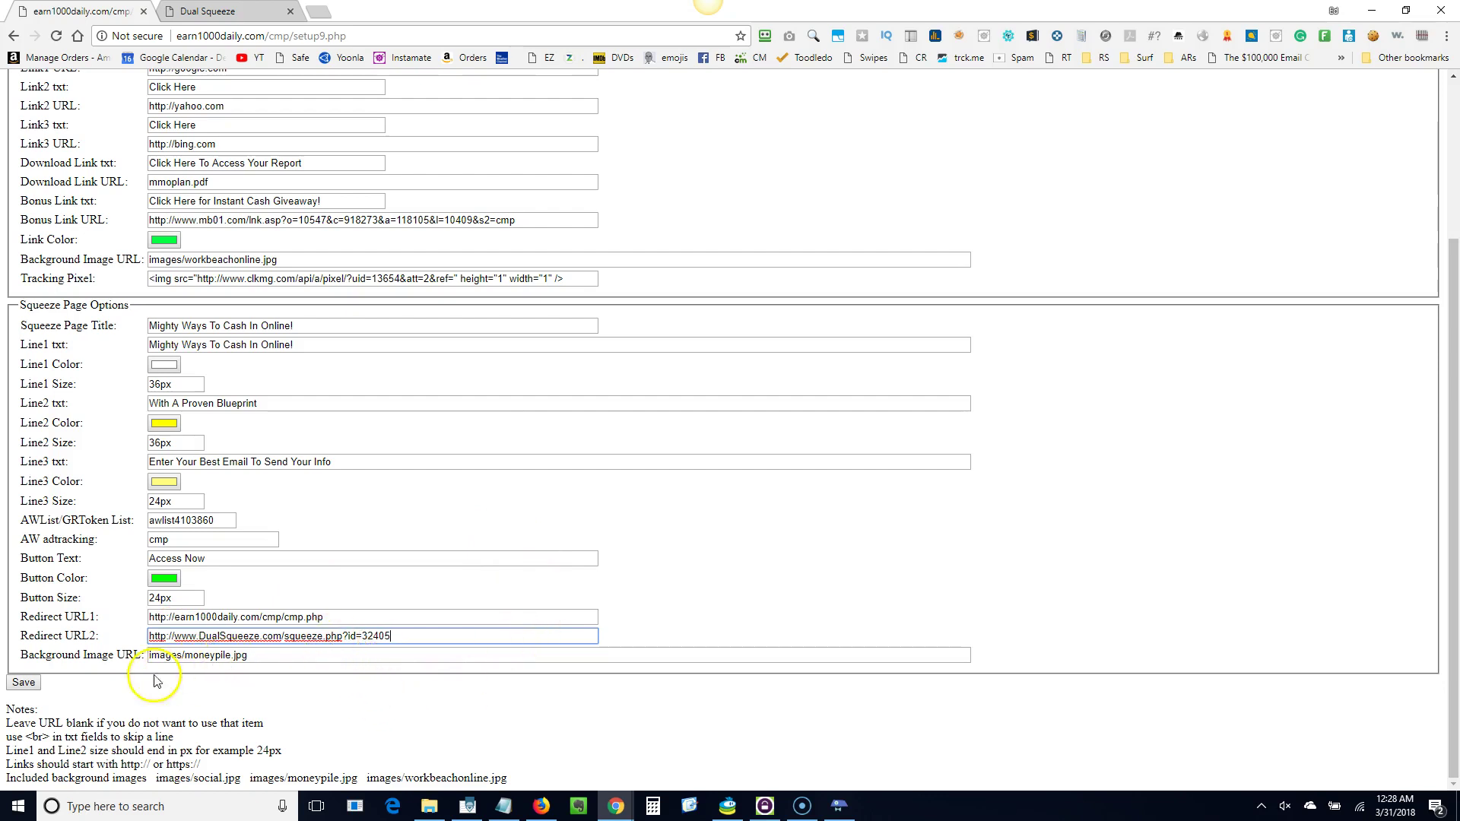
click(28, 684)
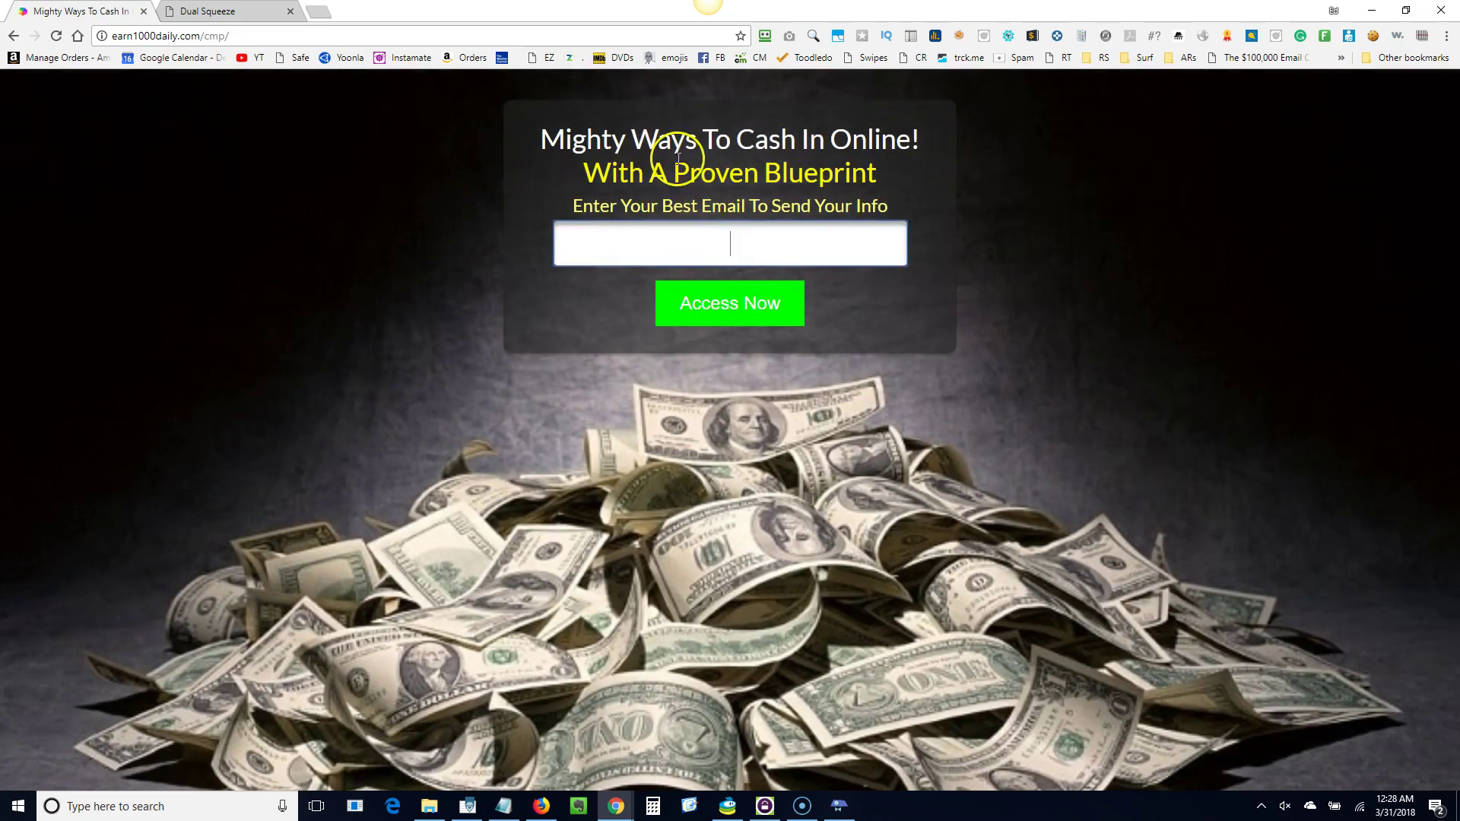
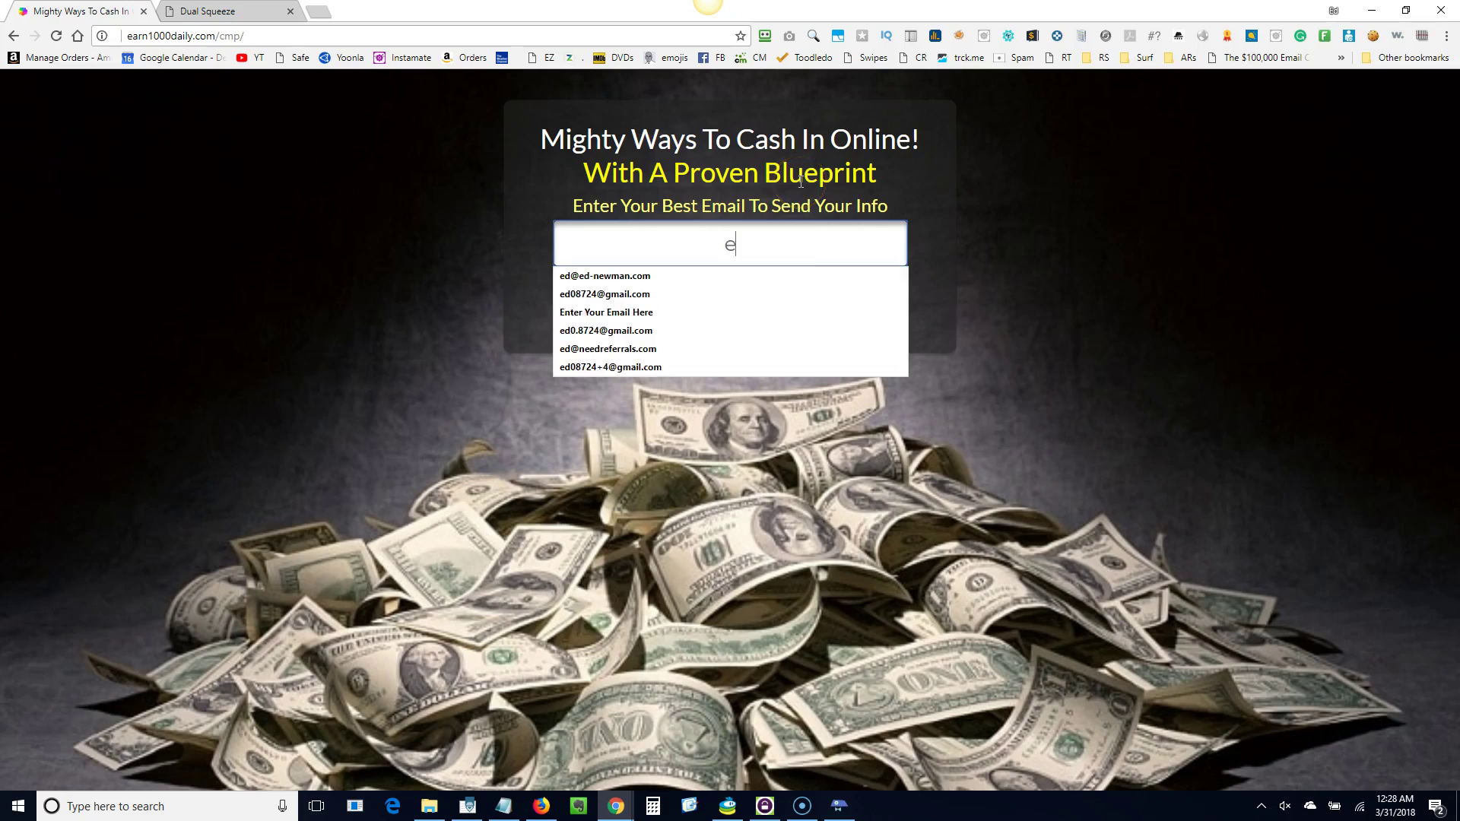
Fill the opt-in field with the saved e-mail address tagged +t0.
click(654, 295)
click(711, 246)
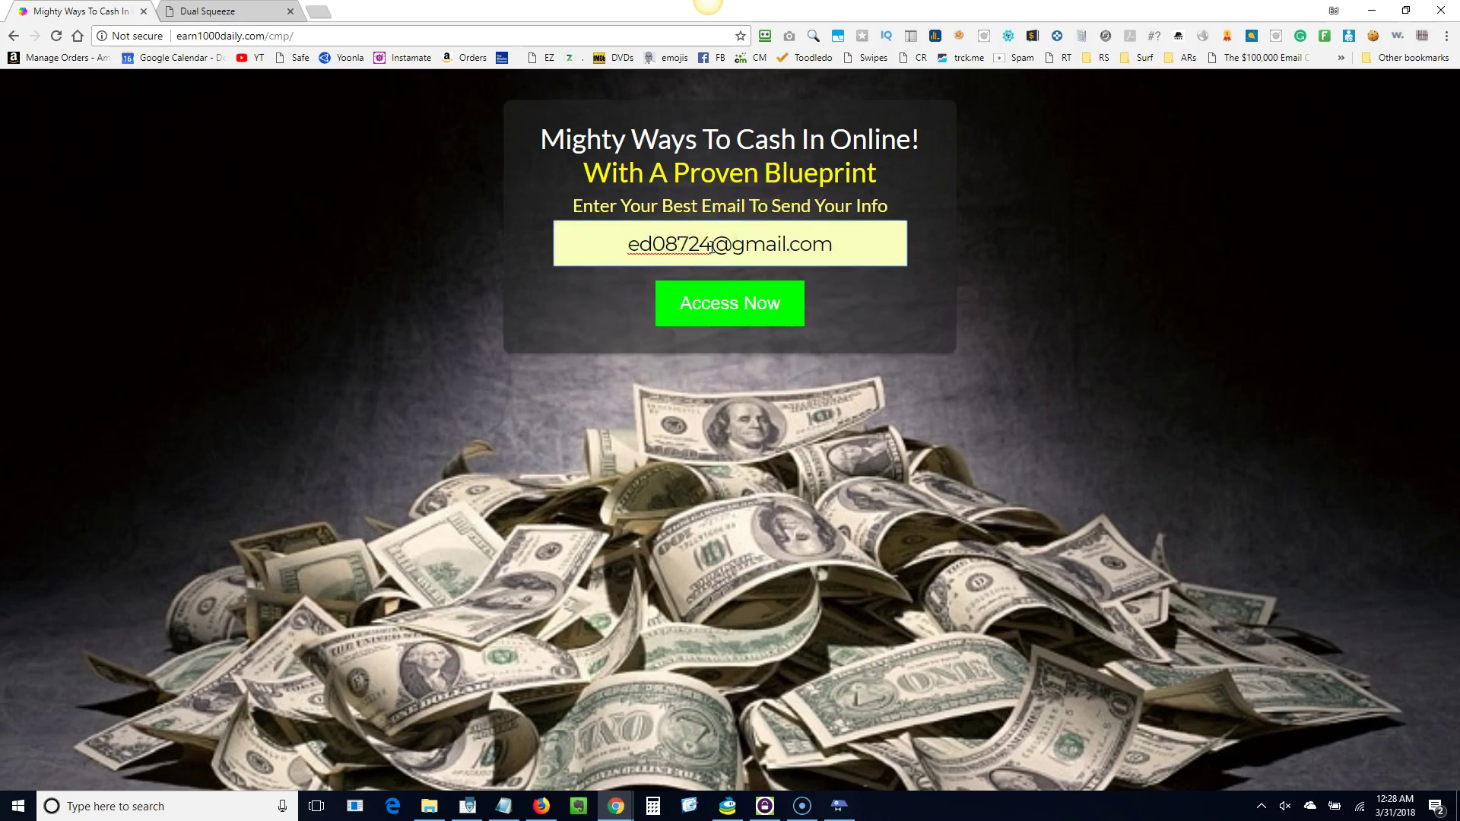
text(+t)
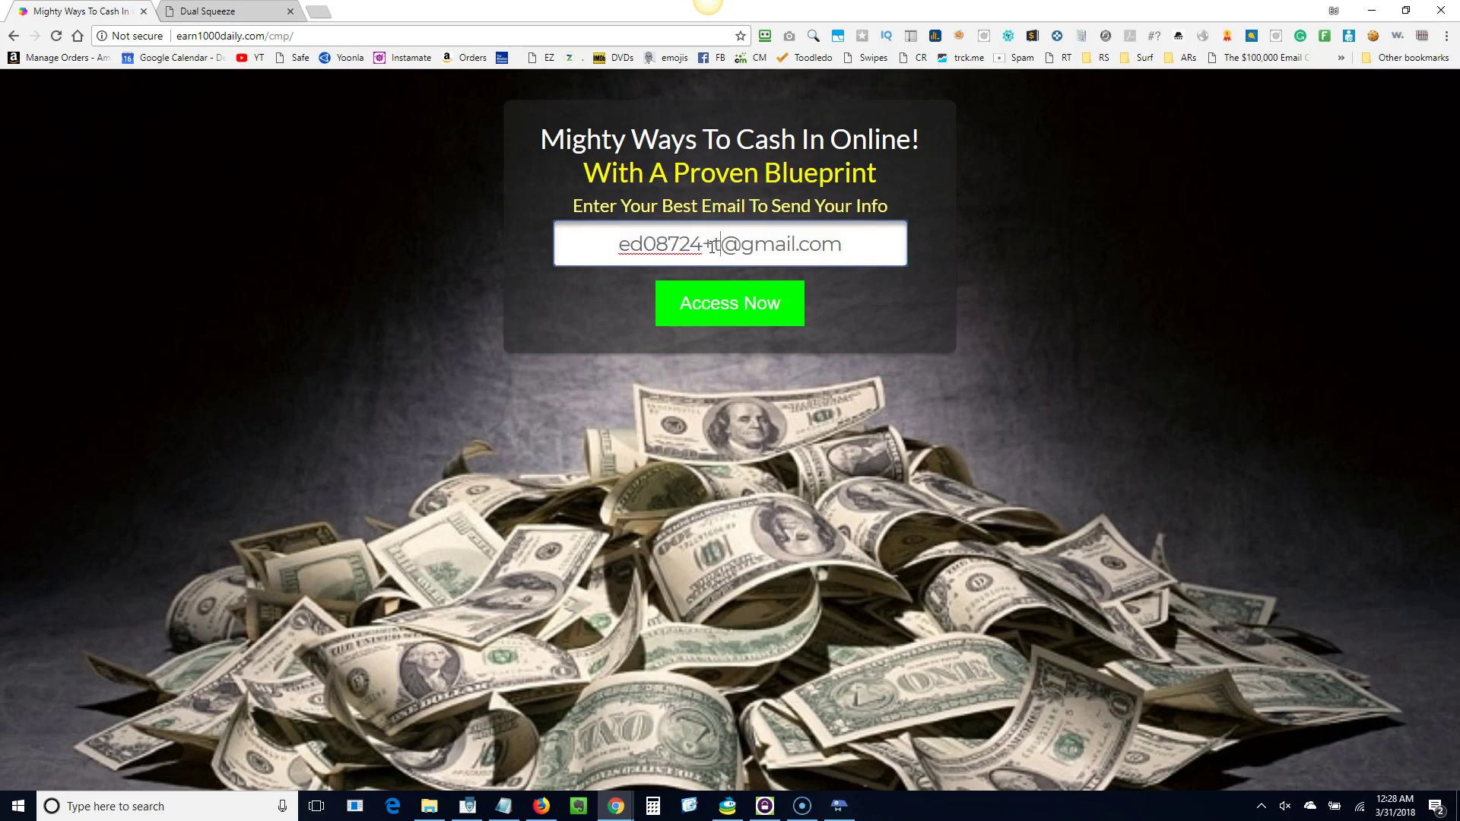
text(6)
key(BackSpace)
text(0)
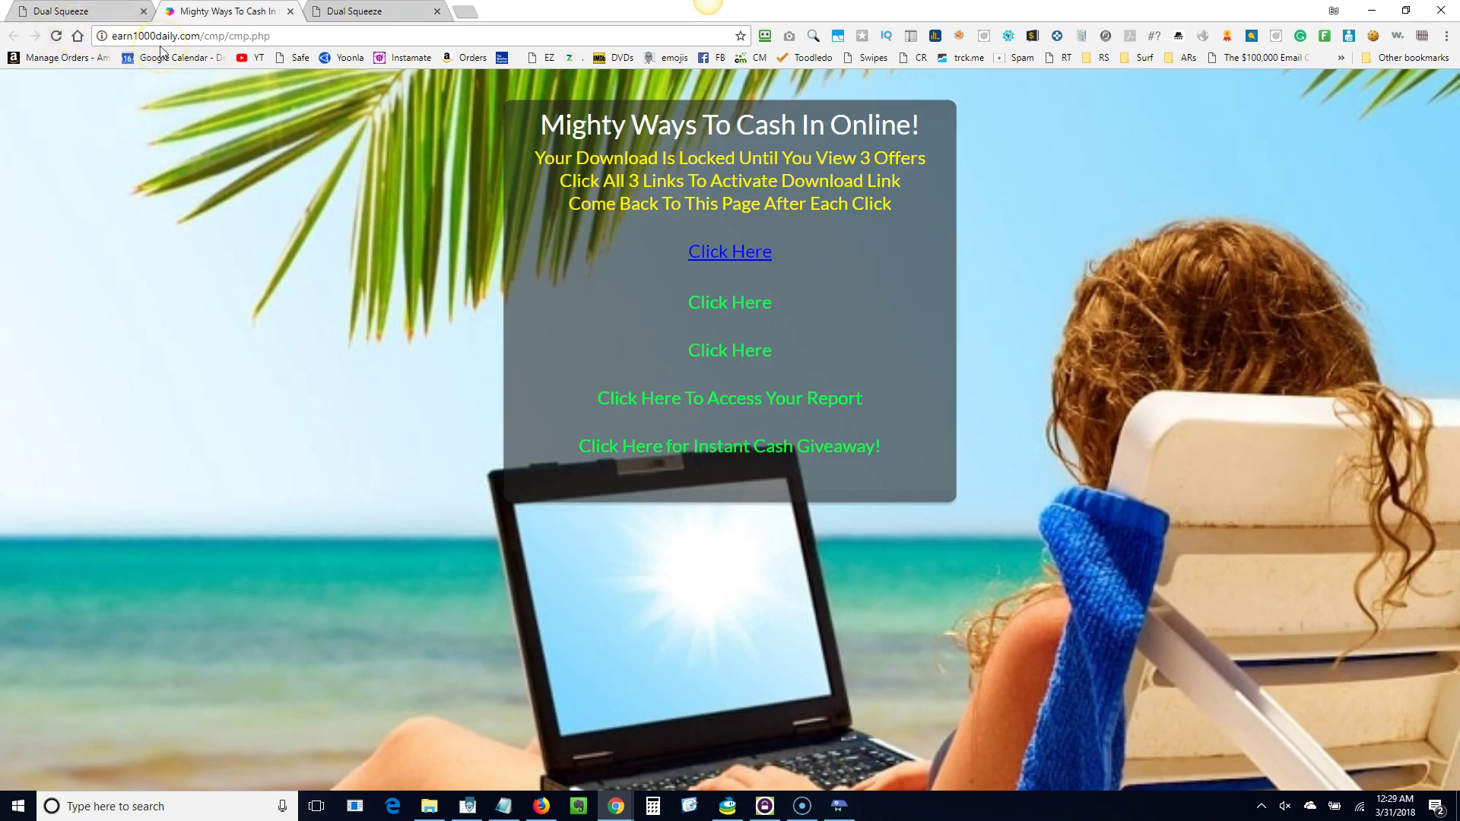
Compare the opened DualSqueeze squeeze page with the Click Multiplier download page.
click(94, 15)
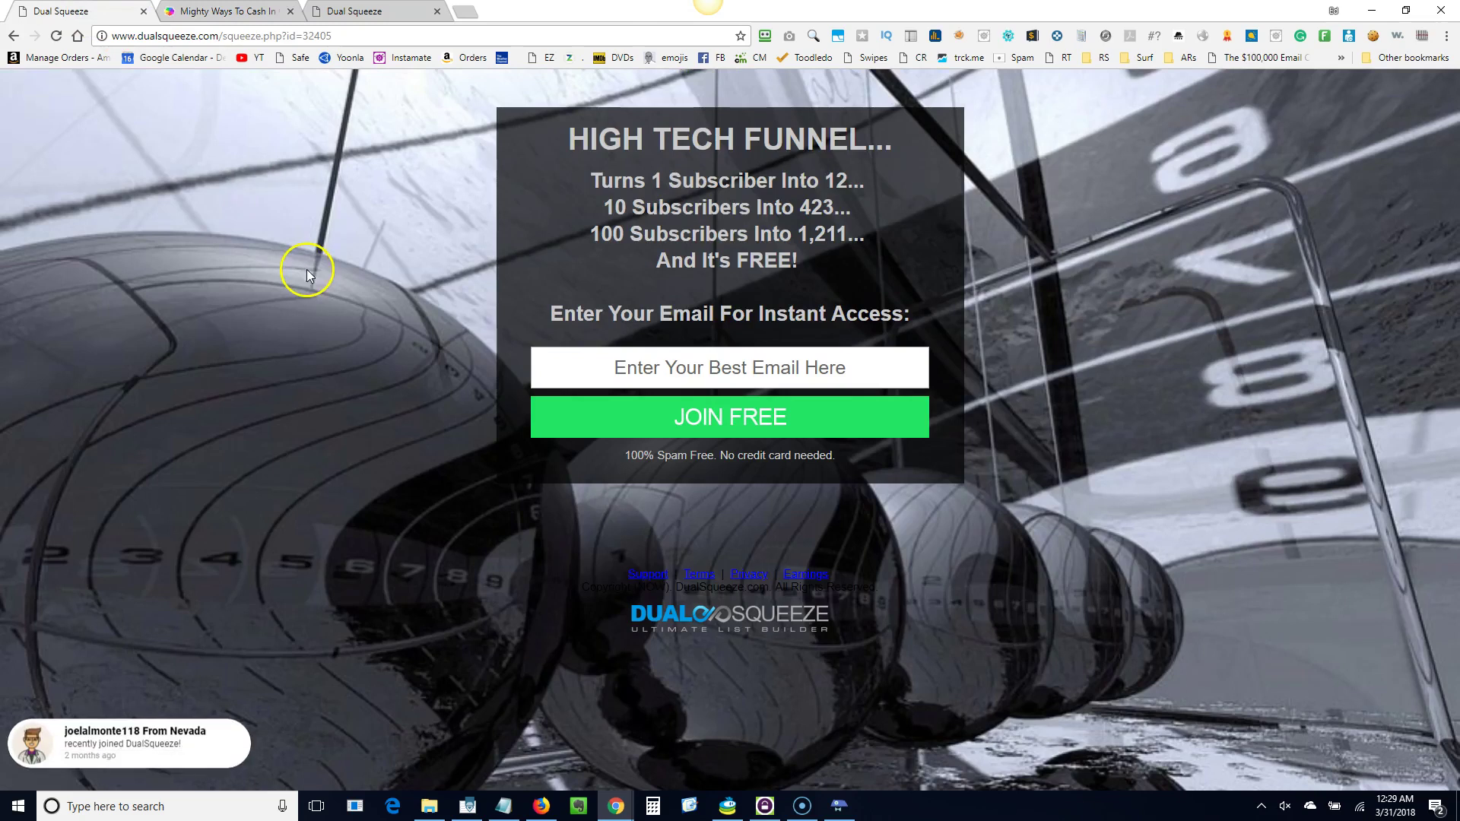
click(234, 13)
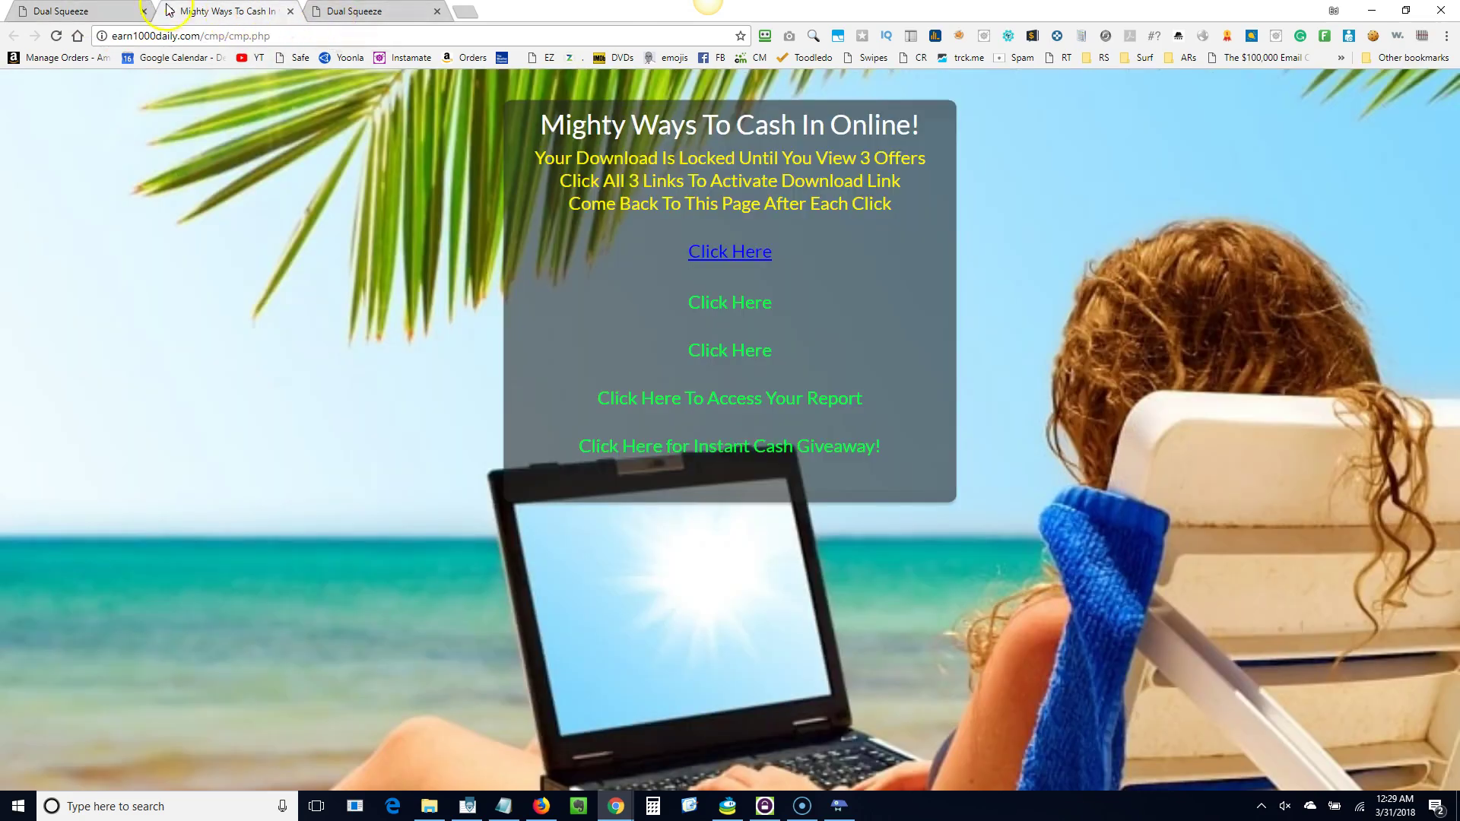
click(85, 11)
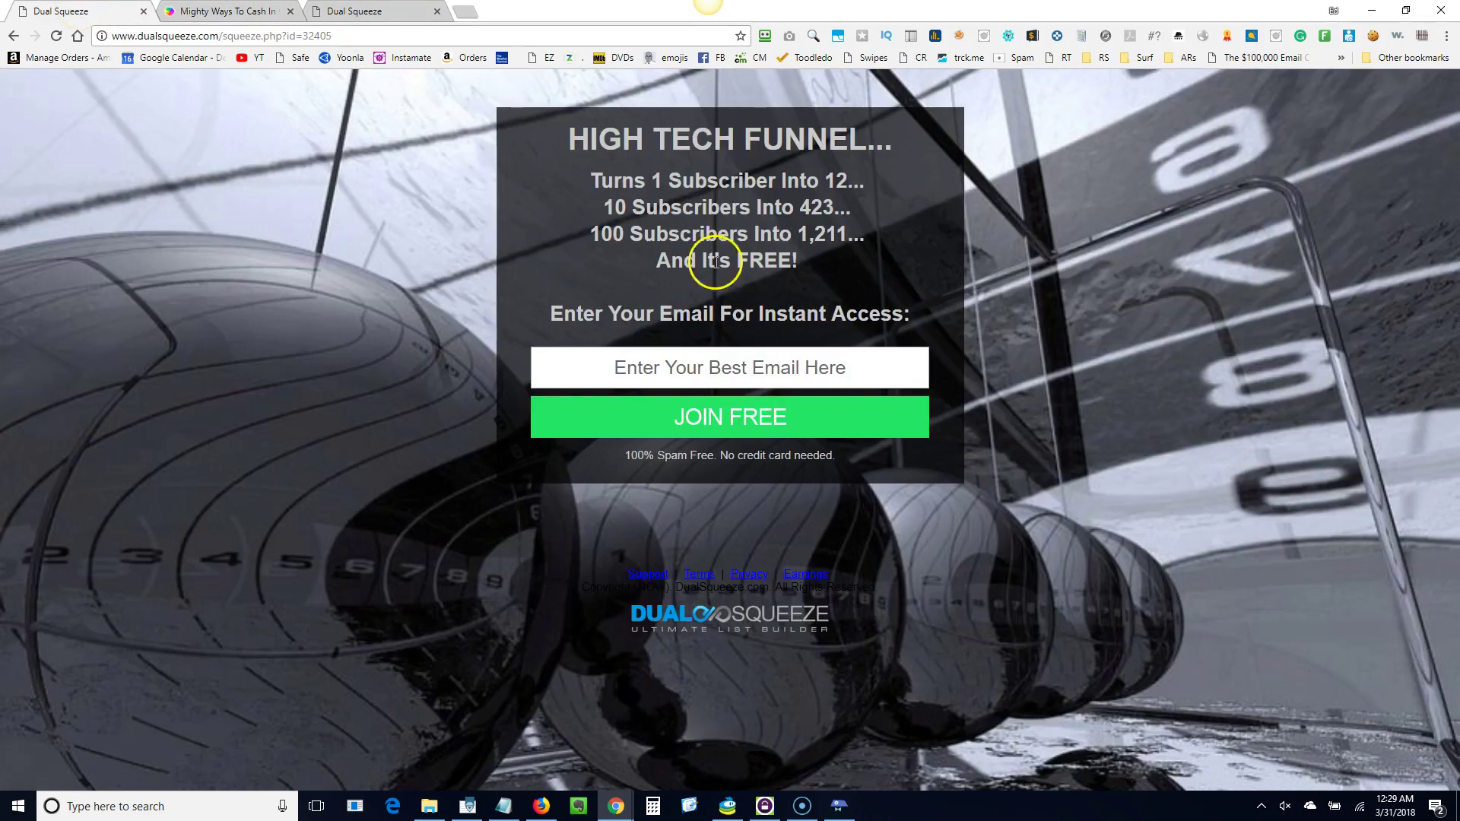